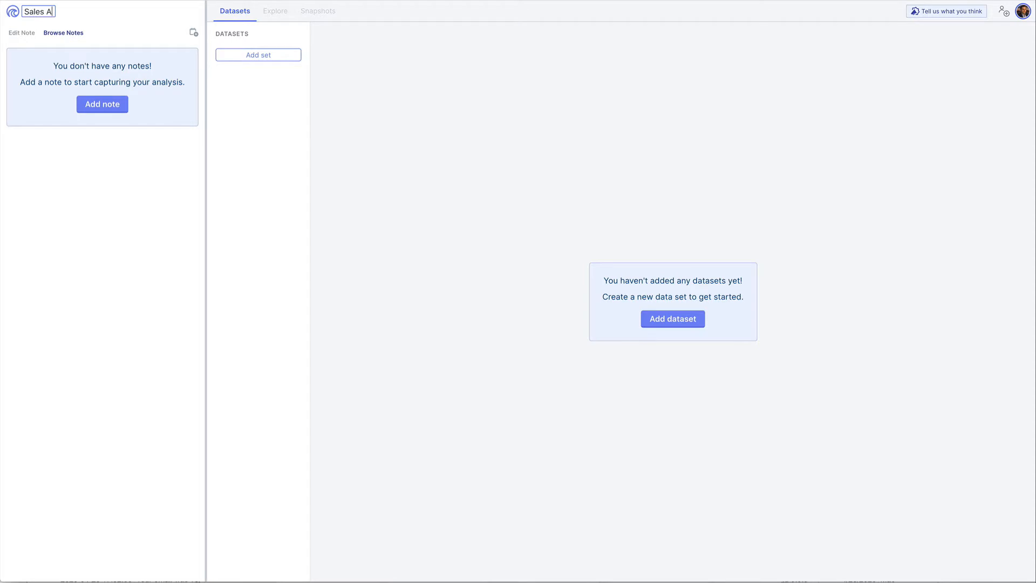
Name the project Sales Analysis and create a new dataset with a new empty table.
{"action": "key", "text": "Return"}
{"action": "left_click", "coordinate": [651, 320]}
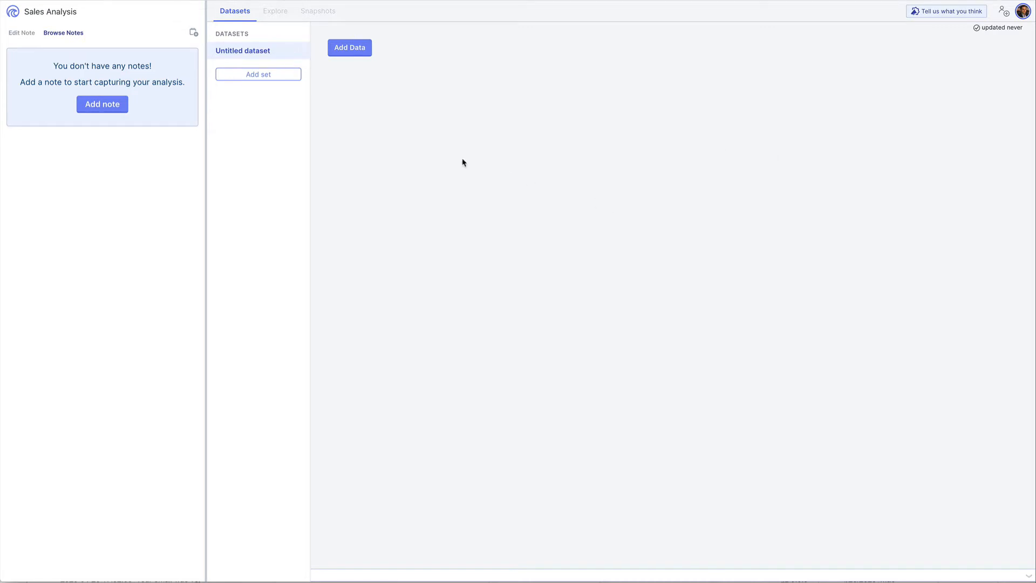
{"action": "left_click", "coordinate": [363, 51]}
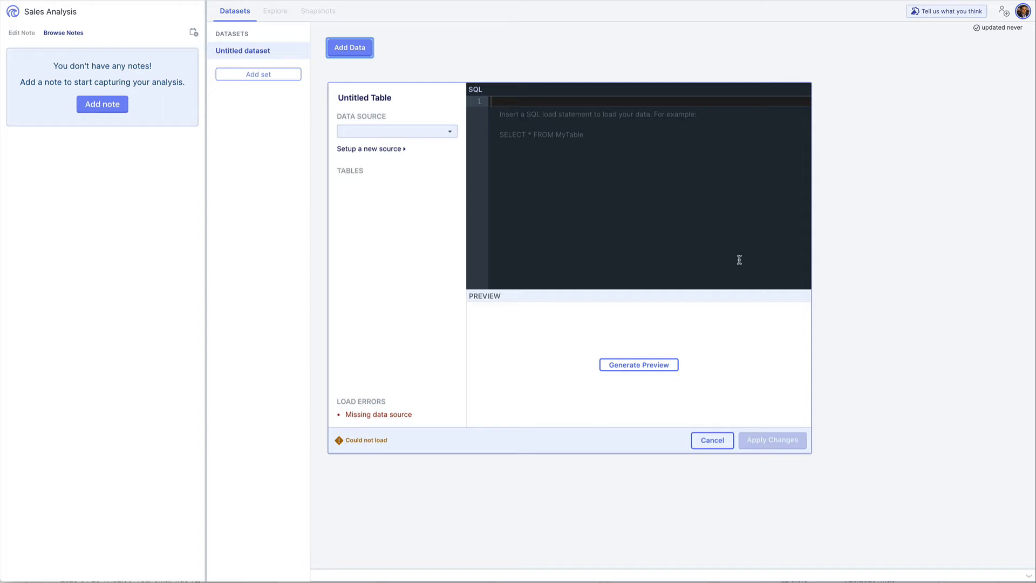
Try to set up a new Dropbox data source linked to the Knarr Dropbox account.
{"action": "left_click", "coordinate": [420, 119]}
{"action": "left_click", "coordinate": [419, 132]}
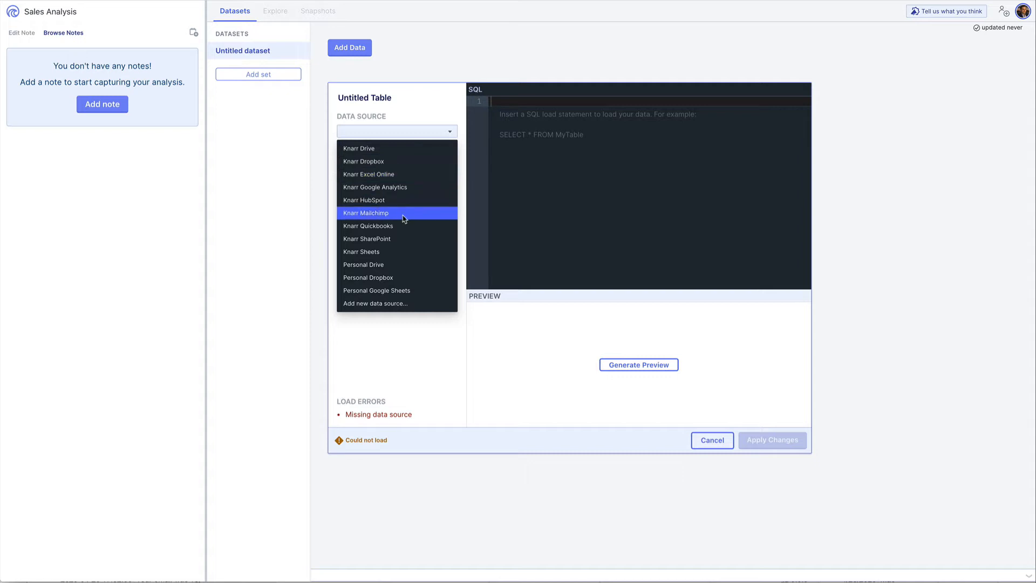
{"action": "left_click", "coordinate": [390, 304]}
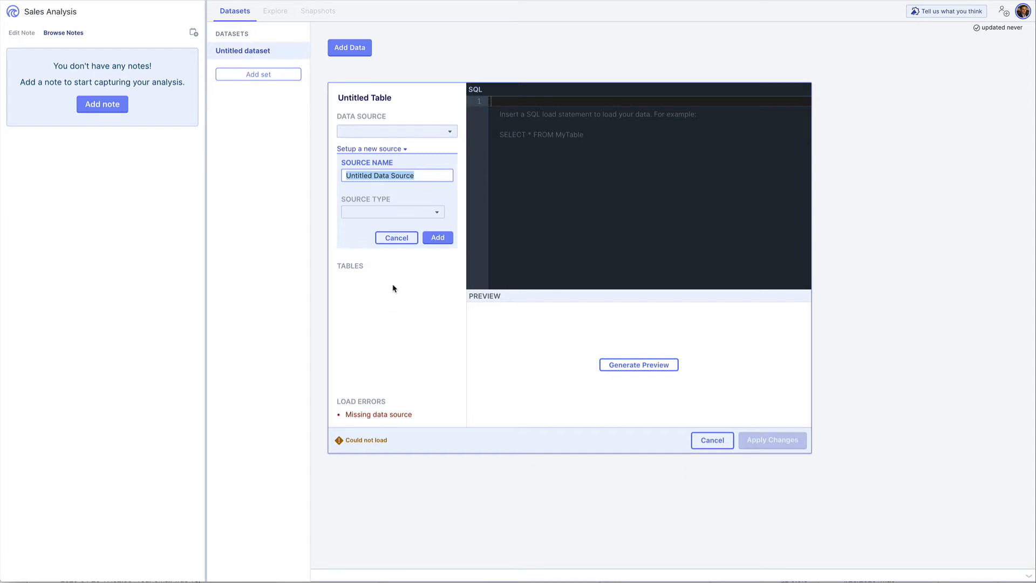
{"action": "left_click", "coordinate": [387, 213]}
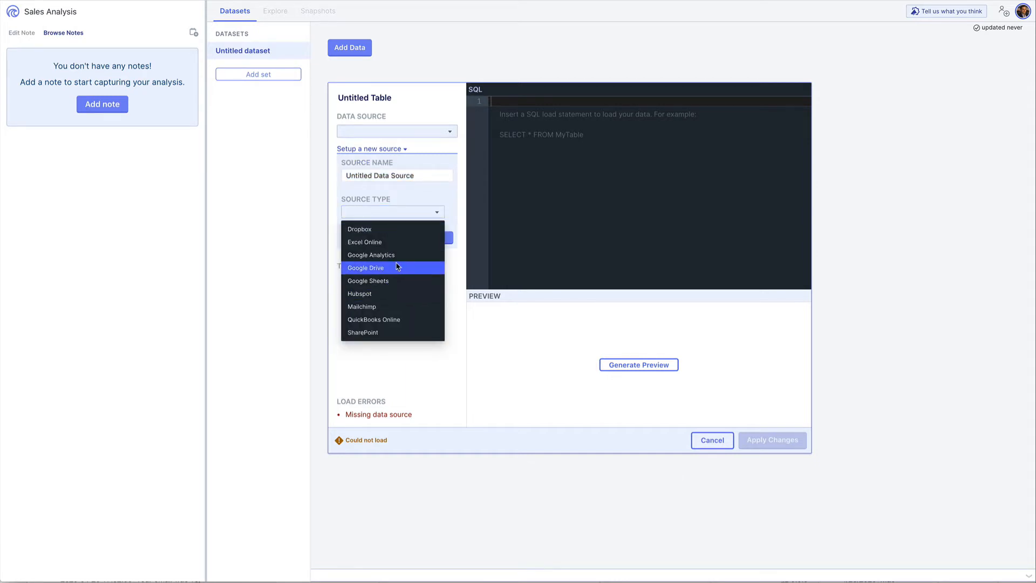
{"action": "left_click", "coordinate": [391, 230]}
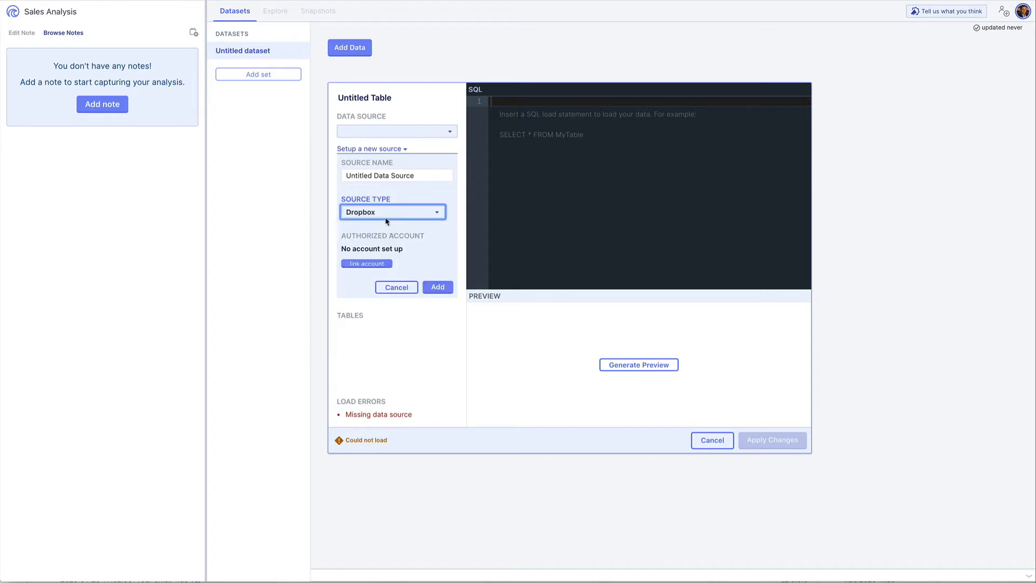
{"action": "left_click", "coordinate": [378, 264]}
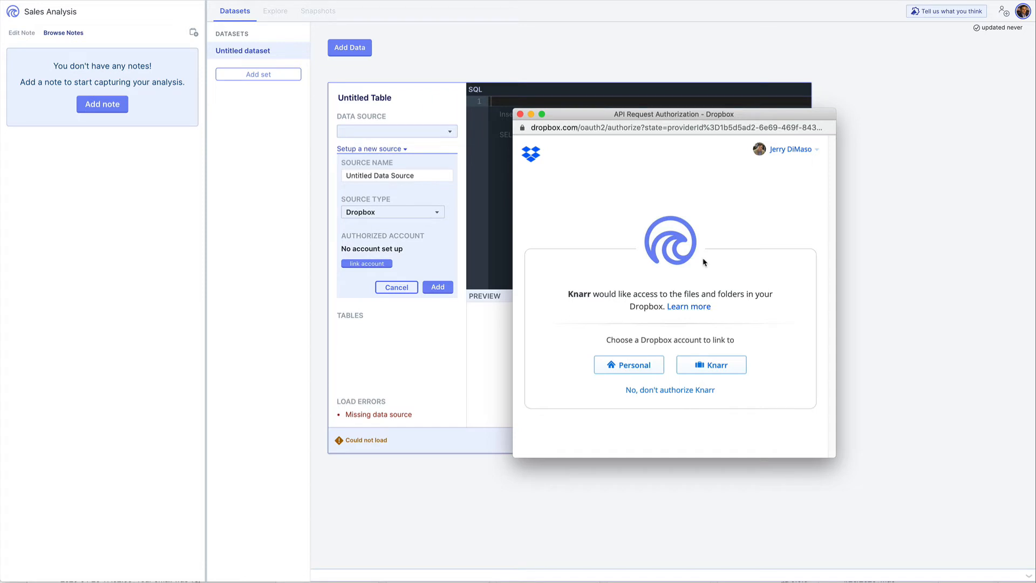
{"action": "left_click", "coordinate": [717, 365]}
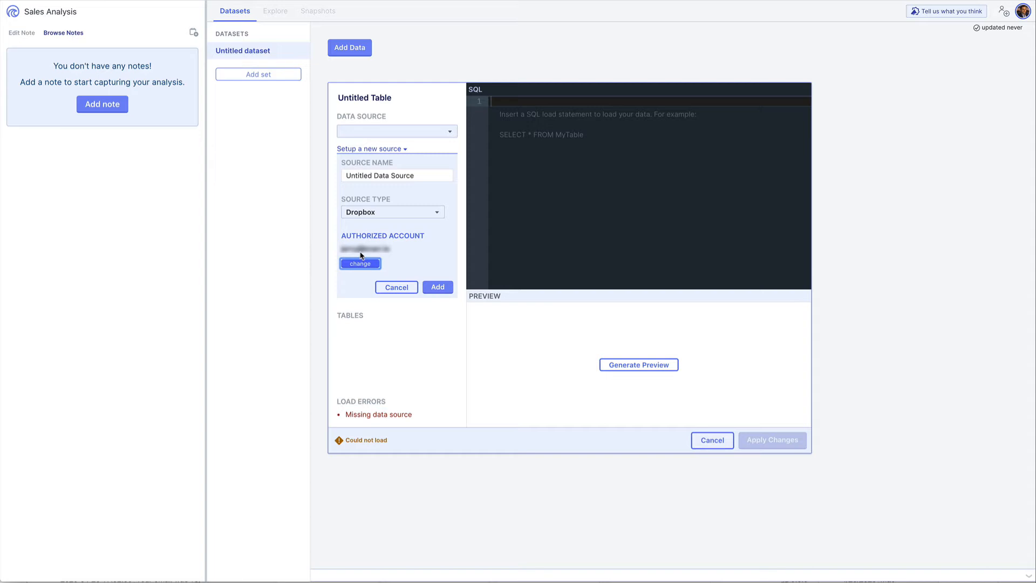
{"action": "left_click", "coordinate": [386, 289]}
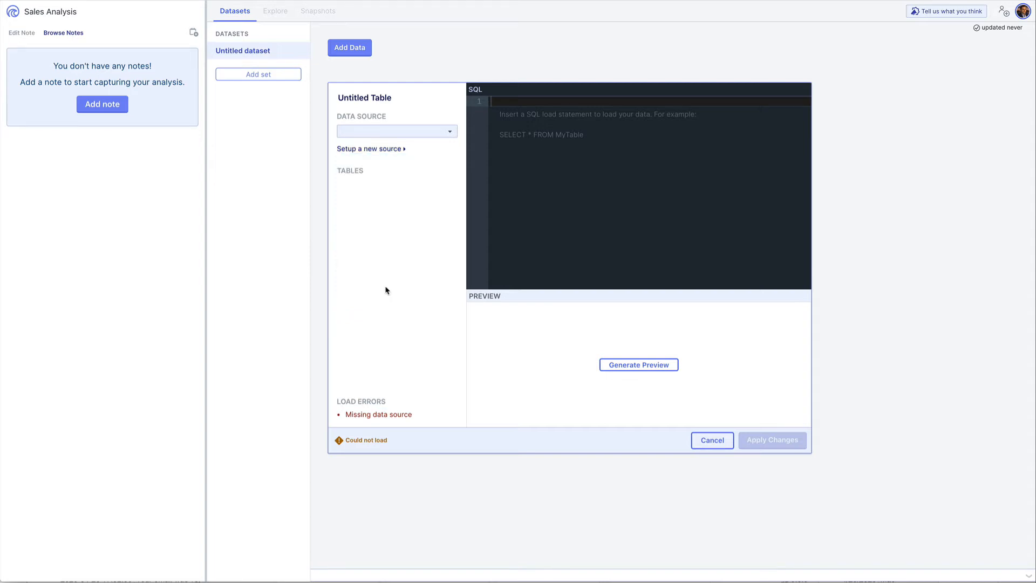
Choose Knarr Dropbox as the table's data source and open the account's Data Sources page.
{"action": "left_click", "coordinate": [383, 132]}
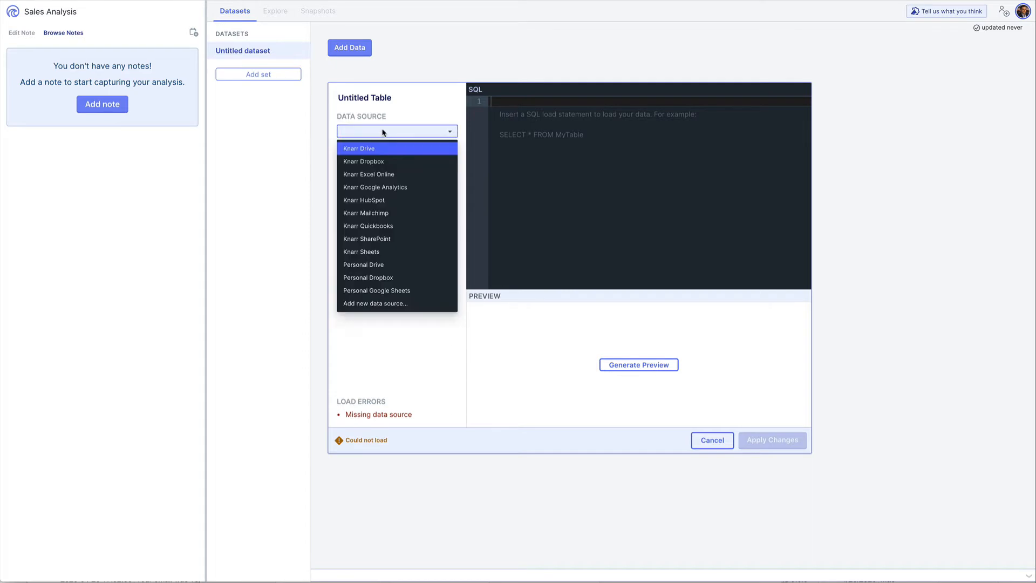
{"action": "left_click", "coordinate": [386, 161]}
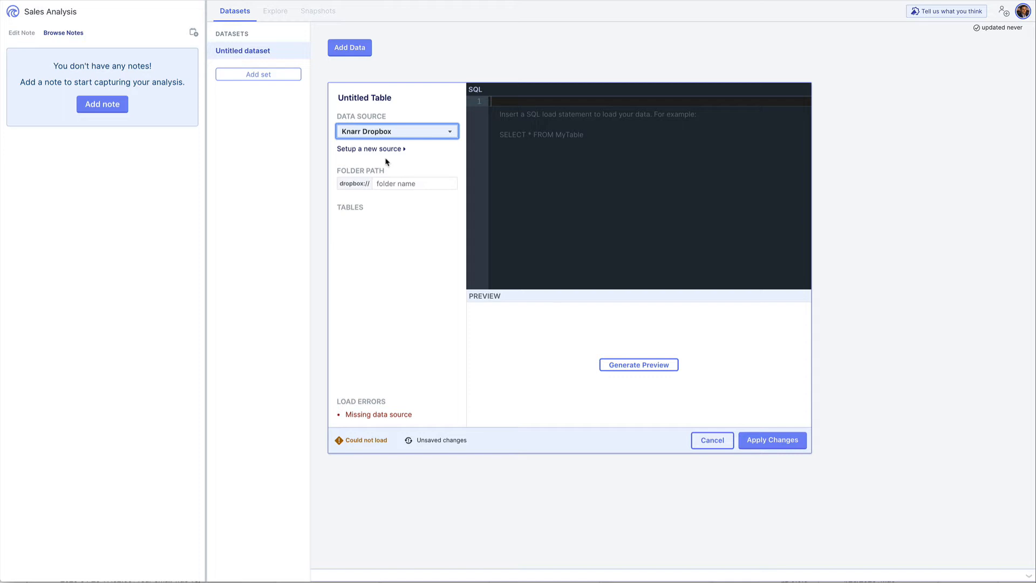
{"action": "left_click", "coordinate": [1024, 11]}
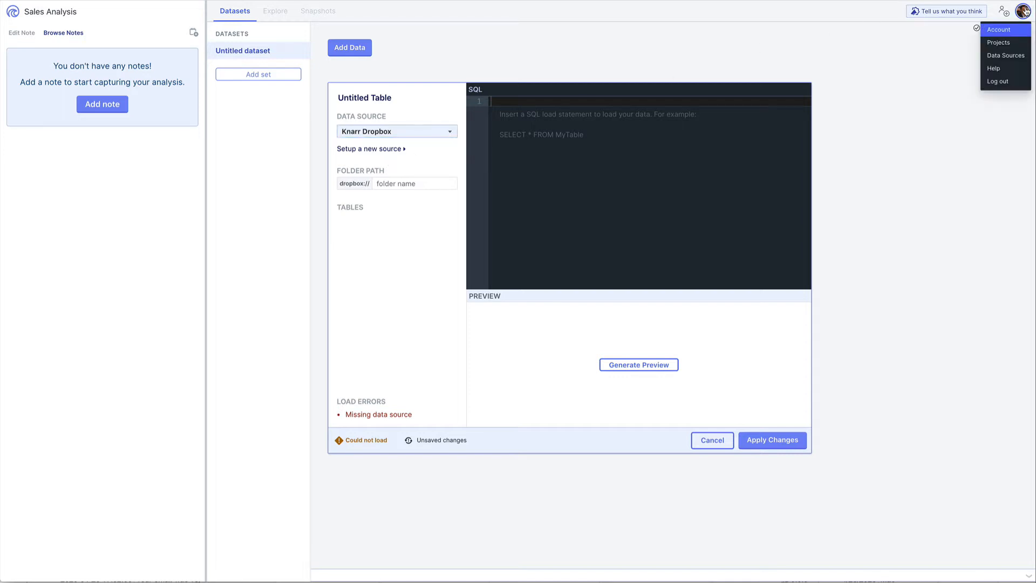
{"action": "left_click", "coordinate": [1006, 56]}
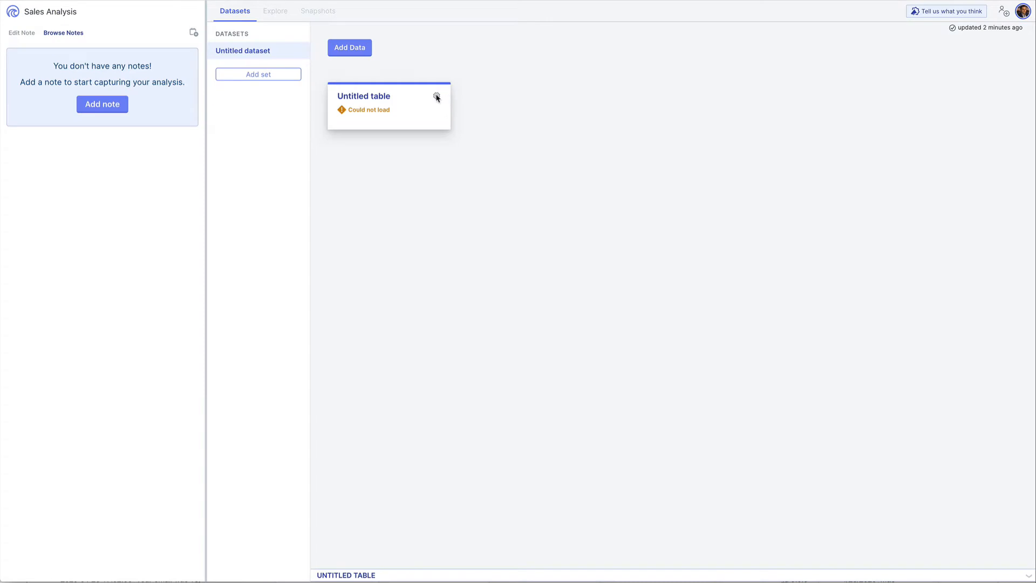
Reopen the untitled table's settings and set its data source to Knarr Dropbox.
{"action": "left_click", "coordinate": [436, 97]}
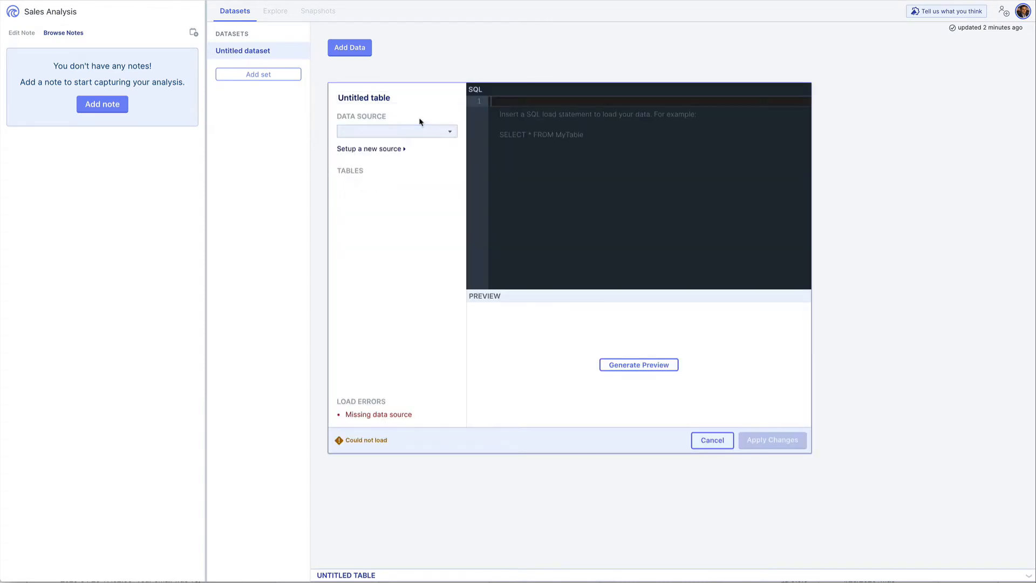
{"action": "left_click", "coordinate": [423, 130]}
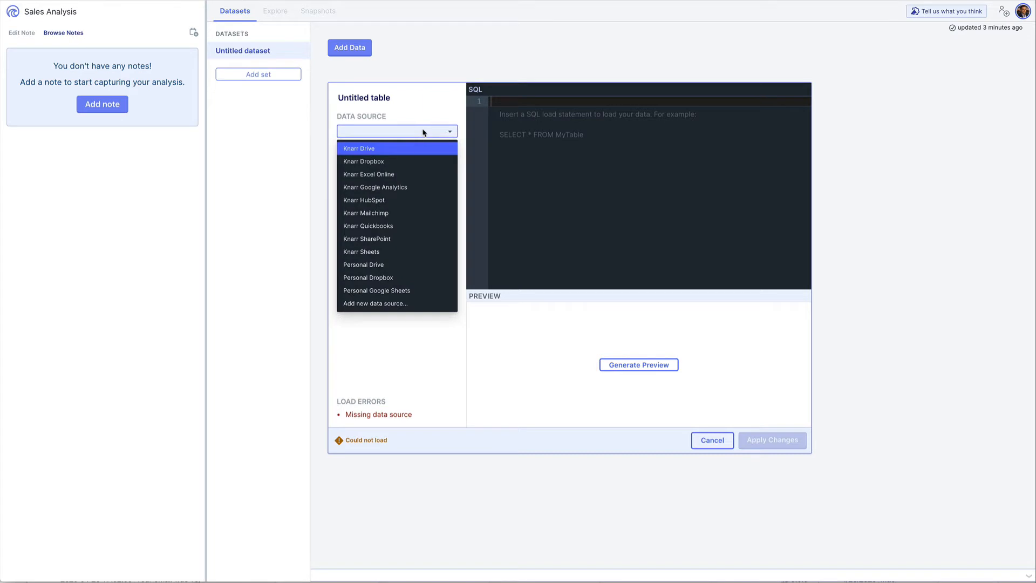
{"action": "left_click", "coordinate": [410, 162]}
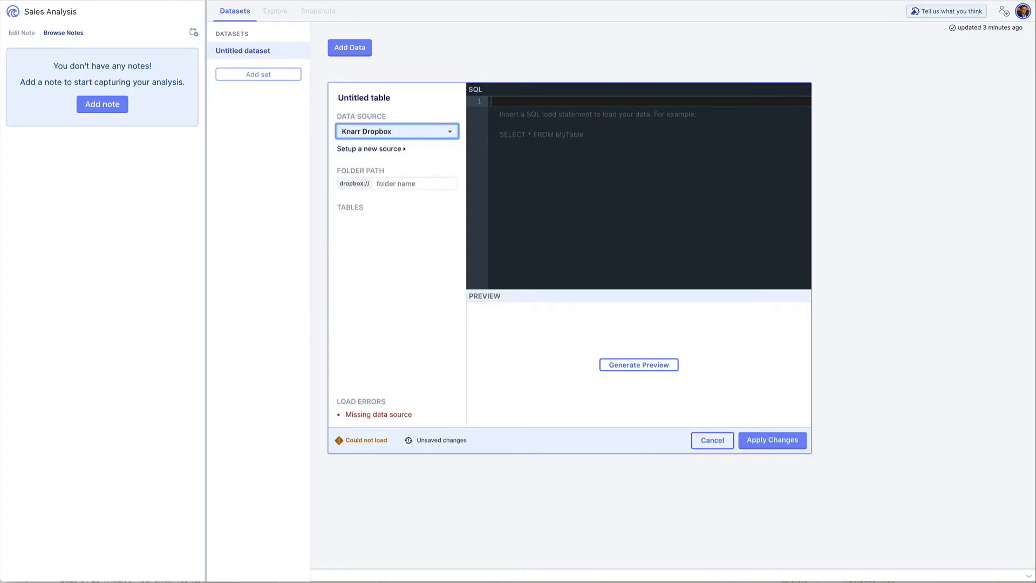
Switch to Finder and examine the CSV files in the Sales folder of Knarr Demo Datasets.
{"action": "key", "text": "super+Tab"}
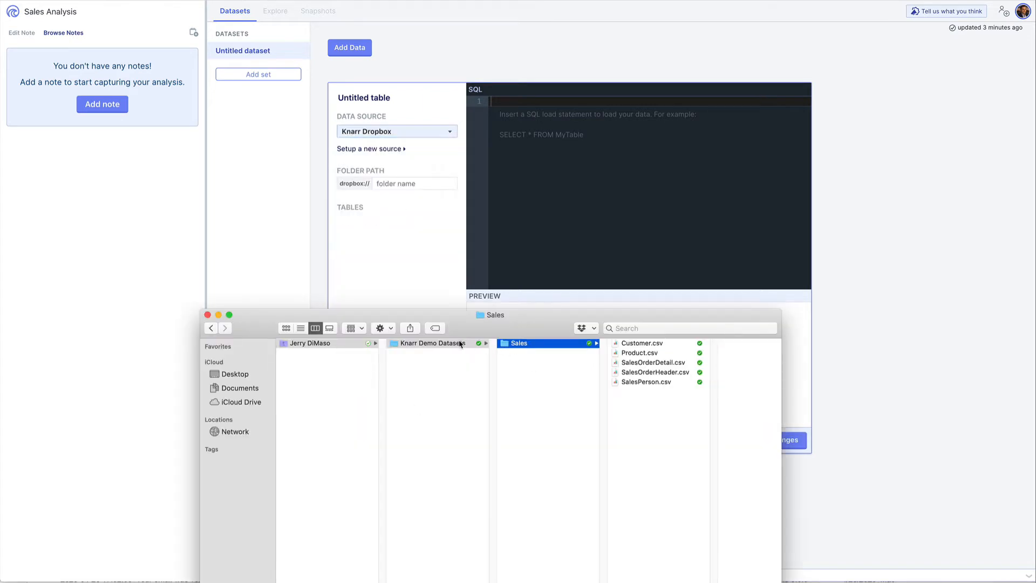
{"action": "key", "text": "Right"}
{"action": "key", "text": "Down"}
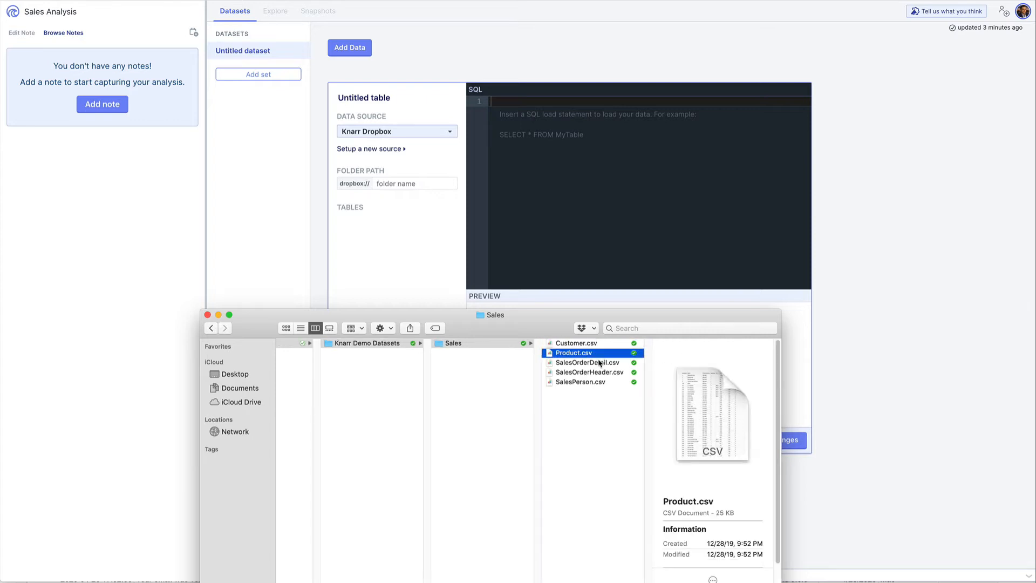
{"action": "key", "text": "Down"}
{"action": "key", "text": "Down"}
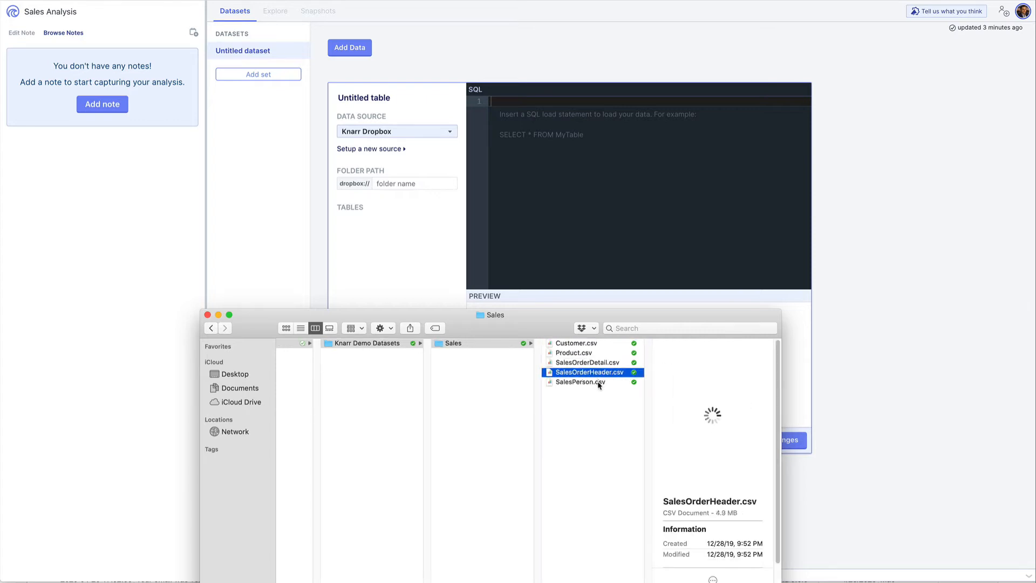
{"action": "key", "text": "Down"}
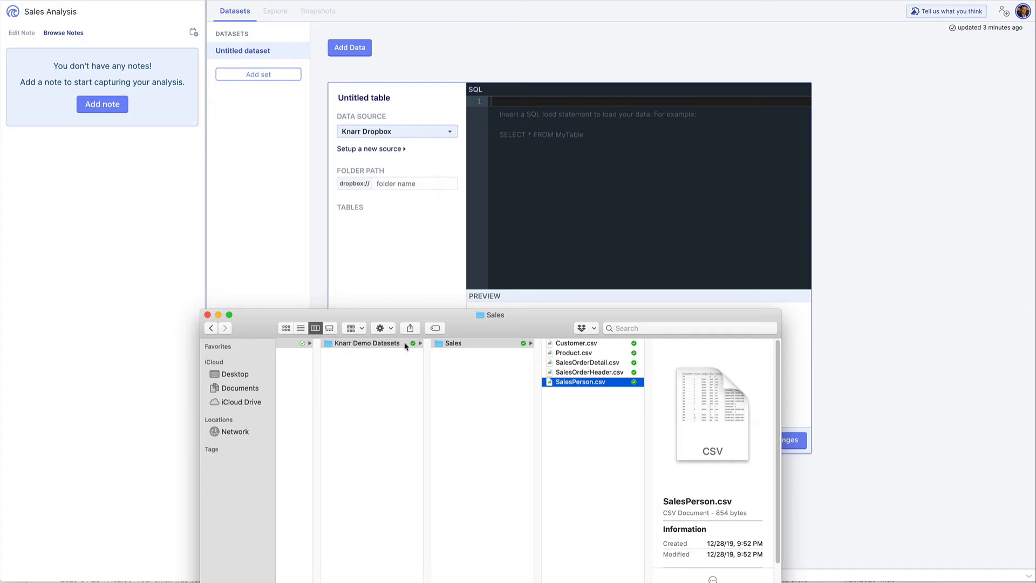
Return to the table settings in Knarr and set the Dropbox folder path to Knarr Demo Datasets/Sales.
{"action": "left_click", "coordinate": [425, 181]}
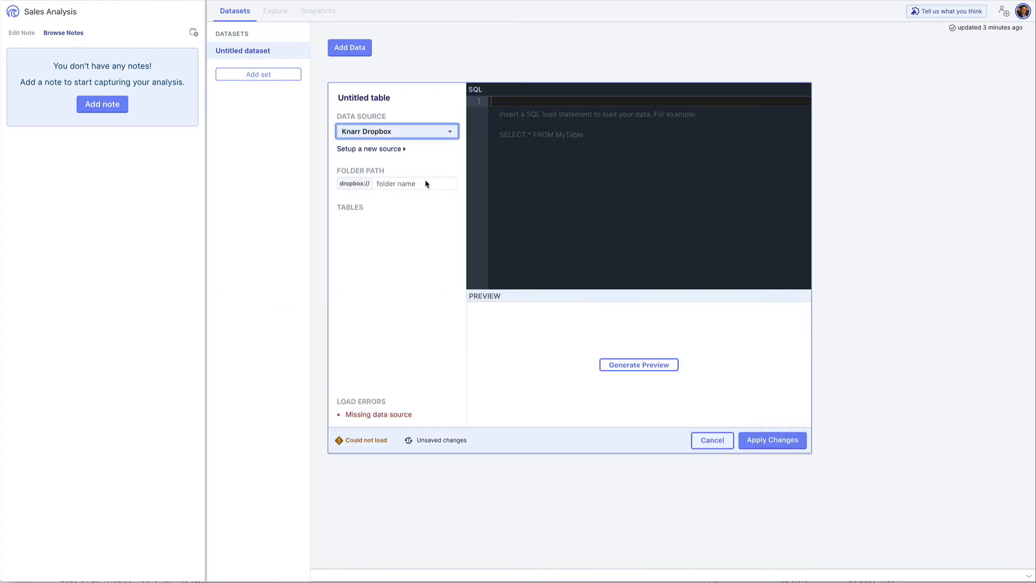
{"action": "left_click", "coordinate": [425, 181]}
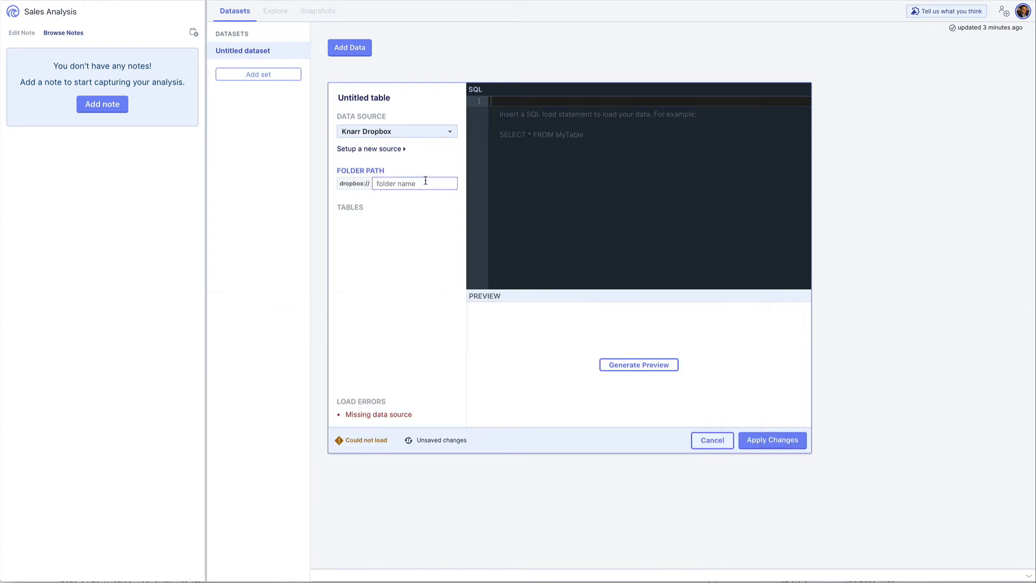
{"action": "type", "text": "Knarr Demo Datasets/Sa"}
{"action": "type", "text": "les"}
{"action": "left_click", "coordinate": [386, 200]}
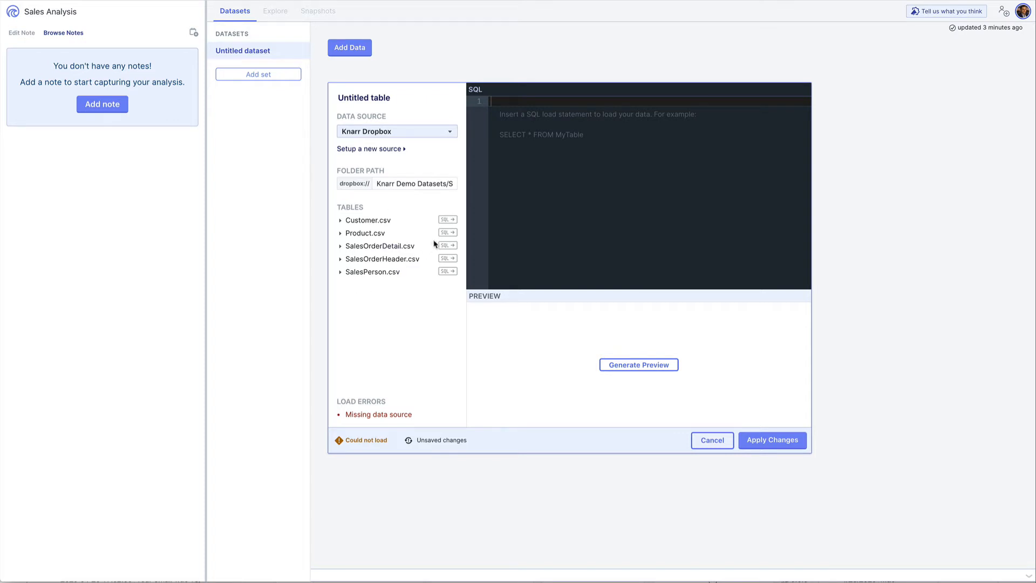
Query all columns from SalesOrderHeader.csv, preview the rows and apply the changes to load the table.
{"action": "left_click", "coordinate": [445, 259]}
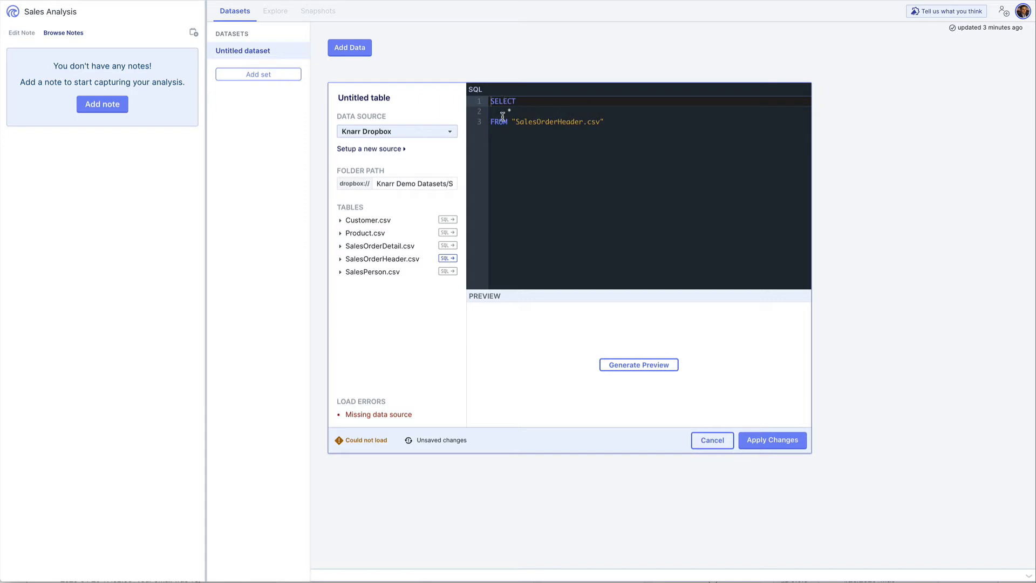
{"action": "left_click", "coordinate": [596, 121]}
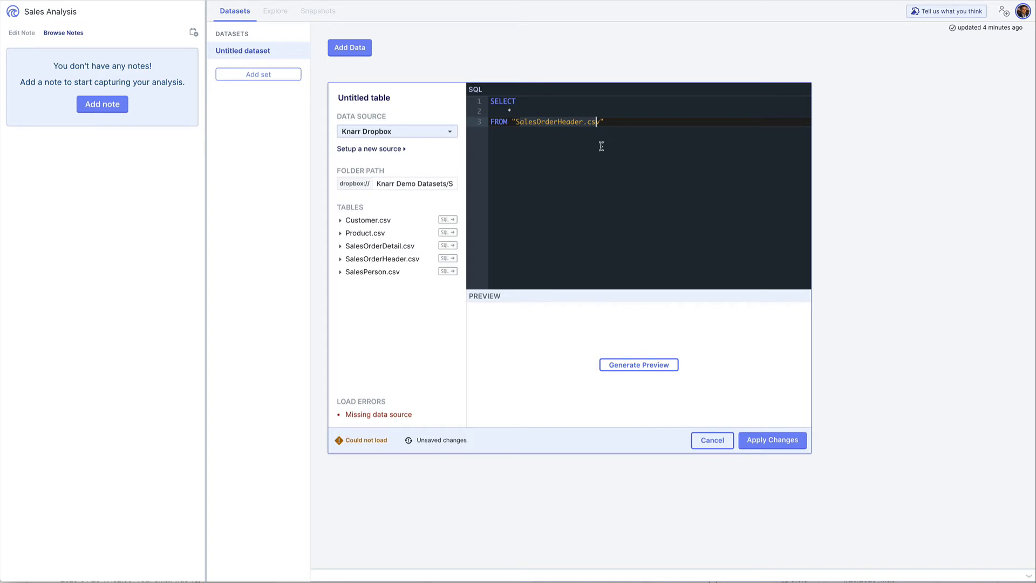
{"action": "left_click", "coordinate": [618, 373]}
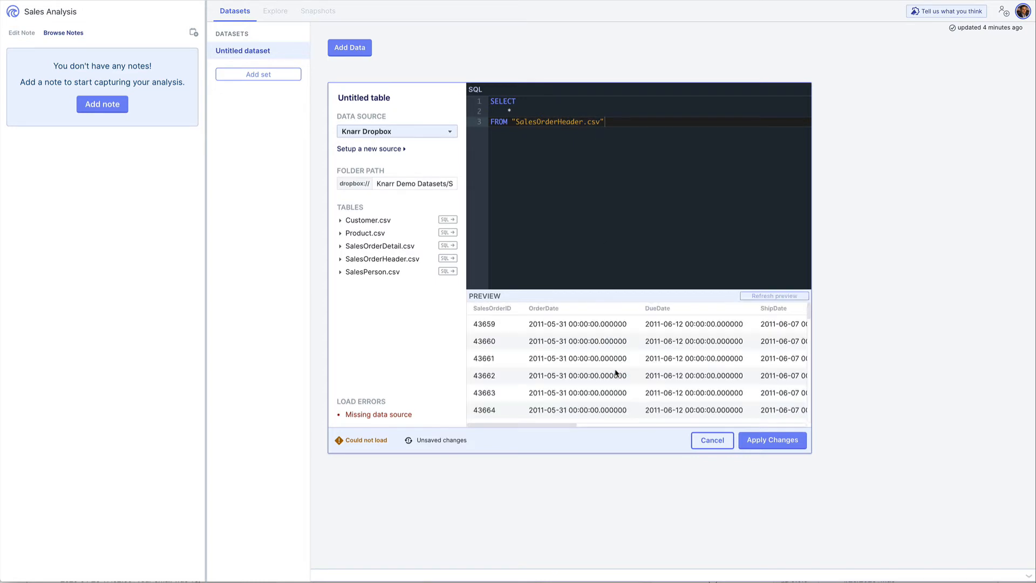
{"action": "mouse_move", "coordinate": [513, 425]}
{"action": "left_mouse_down"}
{"action": "mouse_move", "coordinate": [769, 418]}
{"action": "mouse_move", "coordinate": [527, 419]}
{"action": "left_mouse_up"}
{"action": "left_click", "coordinate": [772, 439]}
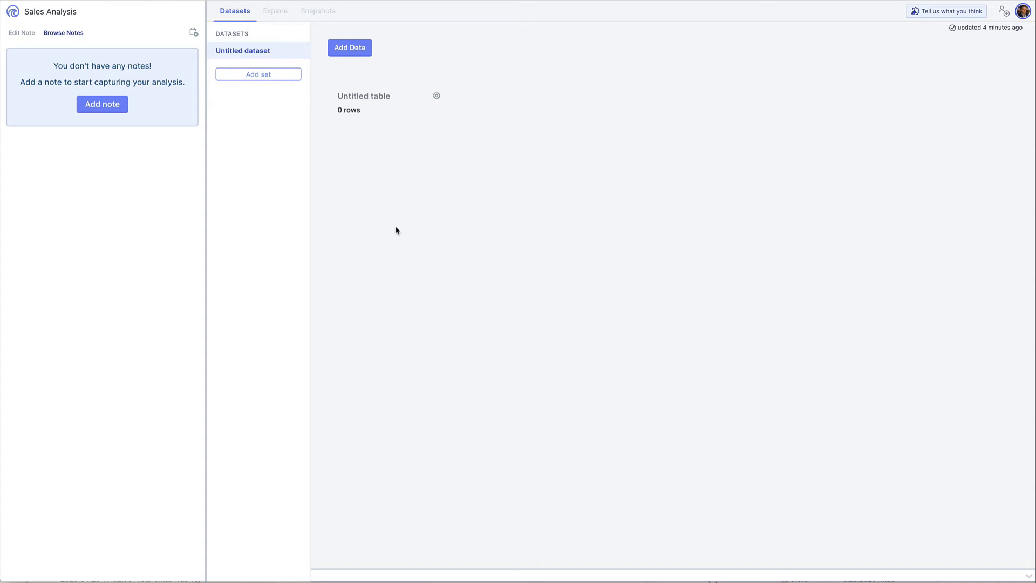
{"action": "left_click", "coordinate": [410, 107]}
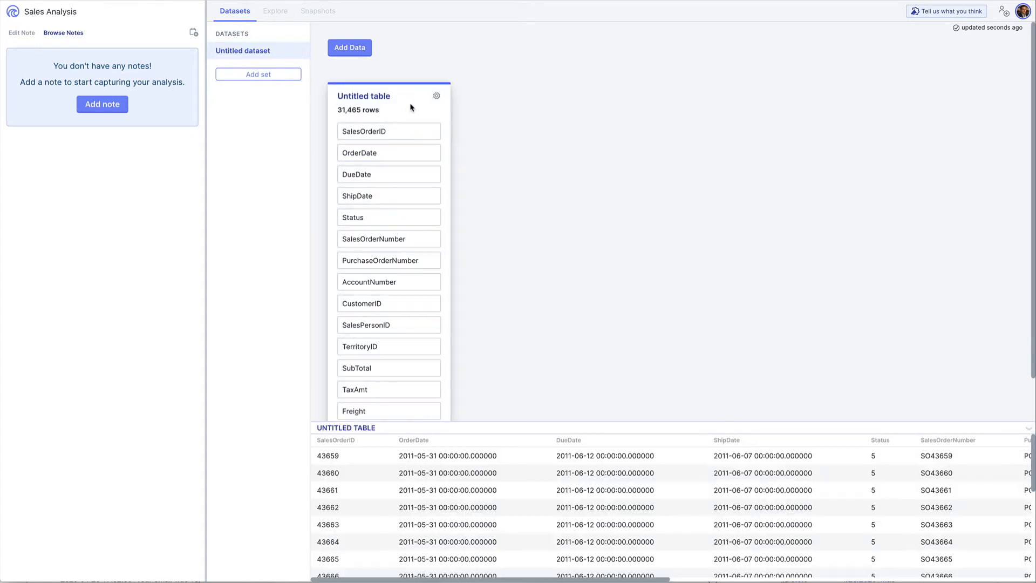
Rename the untitled table as Sales Header and apply the change.
{"action": "left_click", "coordinate": [436, 95]}
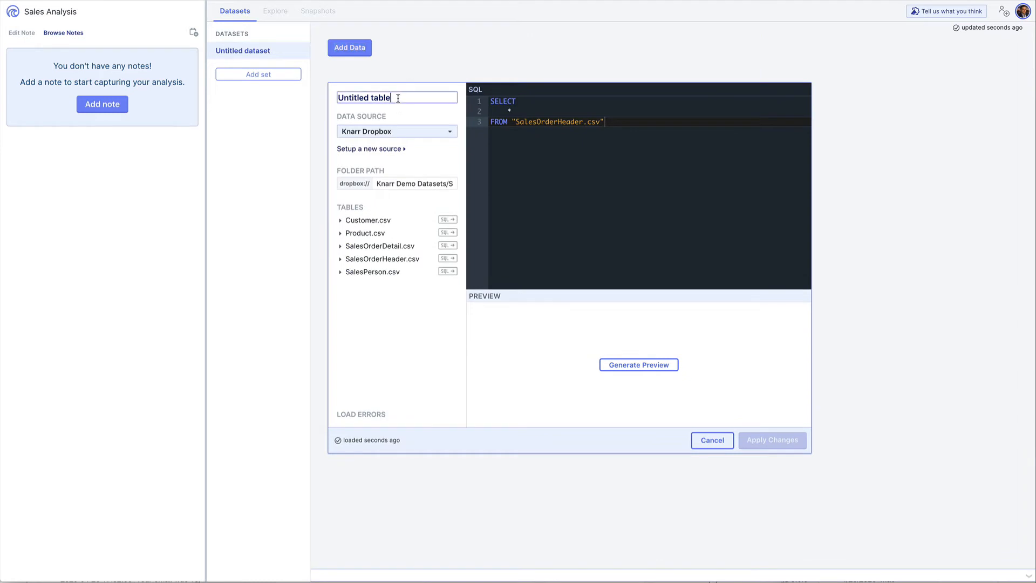
{"action": "triple_click", "coordinate": [399, 98]}
{"action": "type", "text": "Sales A"}
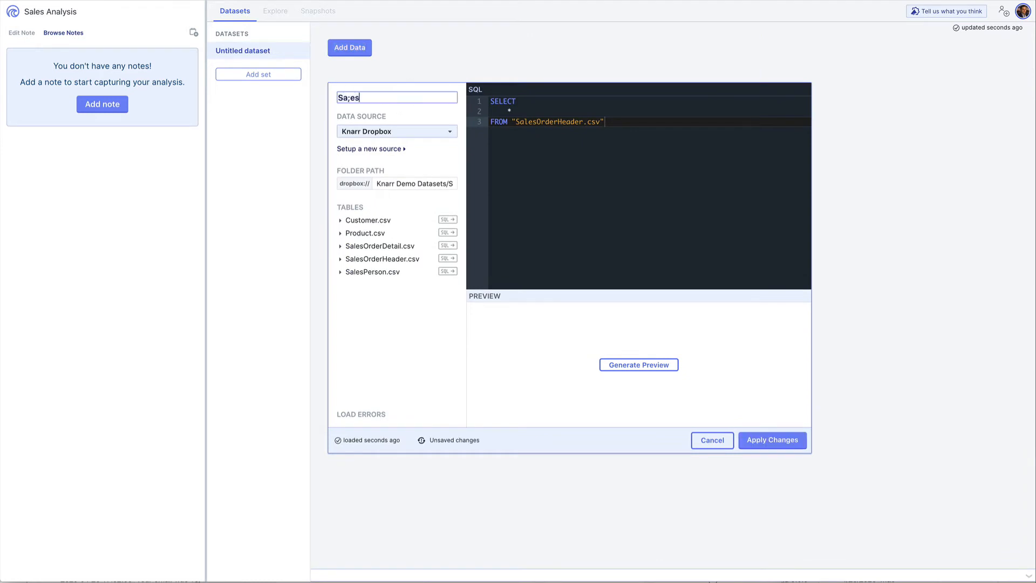
{"action": "key", "text": "BackSpace"}
{"action": "type", "text": "O"}
{"action": "key", "text": "BackSpace"}
{"action": "type", "text": "Headre"}
{"action": "key", "text": "BackSpace"}
{"action": "key", "text": "BackSpace"}
{"action": "type", "text": "er"}
{"action": "left_click", "coordinate": [786, 440]}
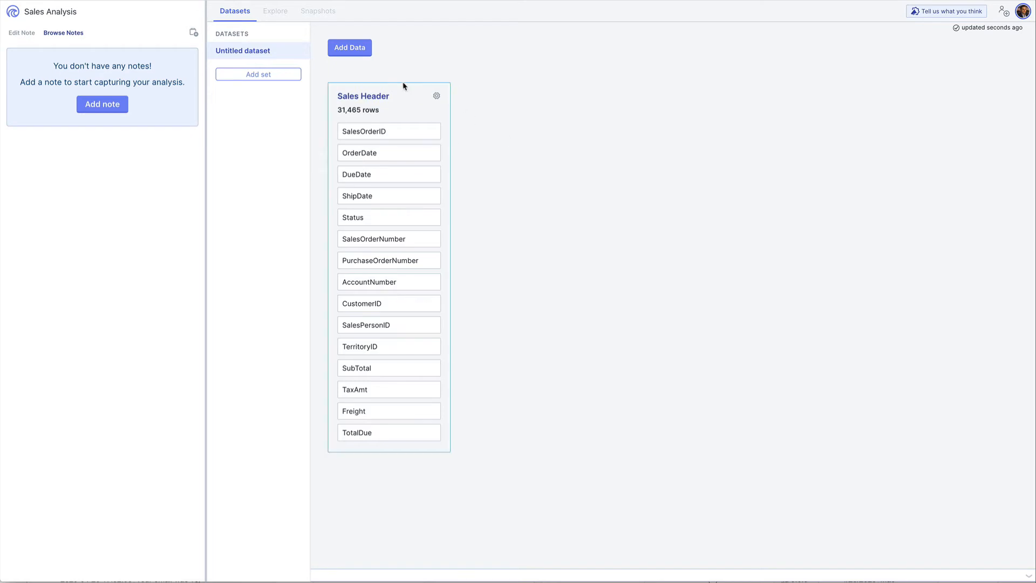
Add a second table with Knarr Dropbox as its data source and Knarr Demo Datasets/Sales as its folder path.
{"action": "left_click", "coordinate": [355, 49]}
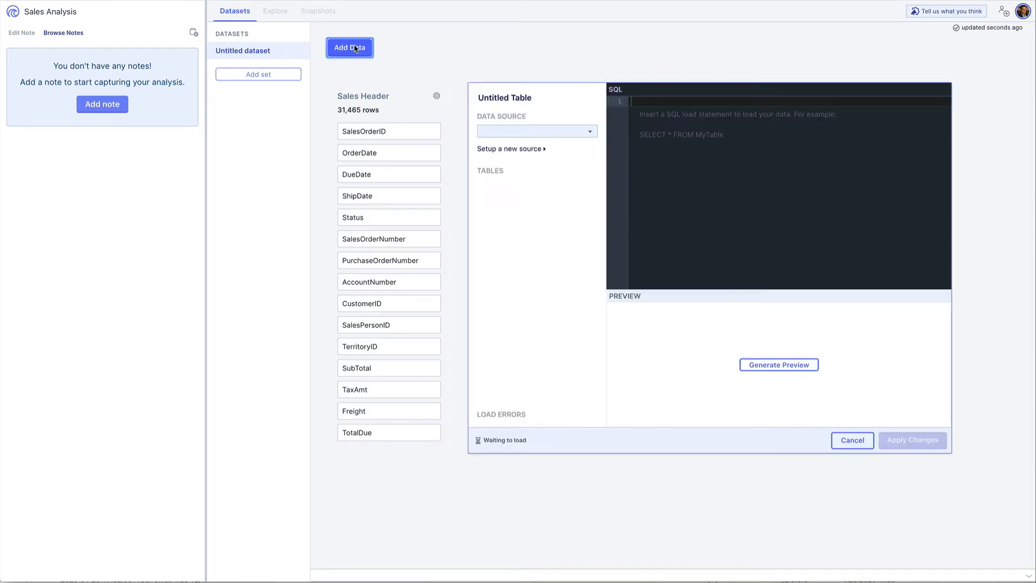
{"action": "left_click", "coordinate": [567, 132]}
{"action": "left_click", "coordinate": [565, 160]}
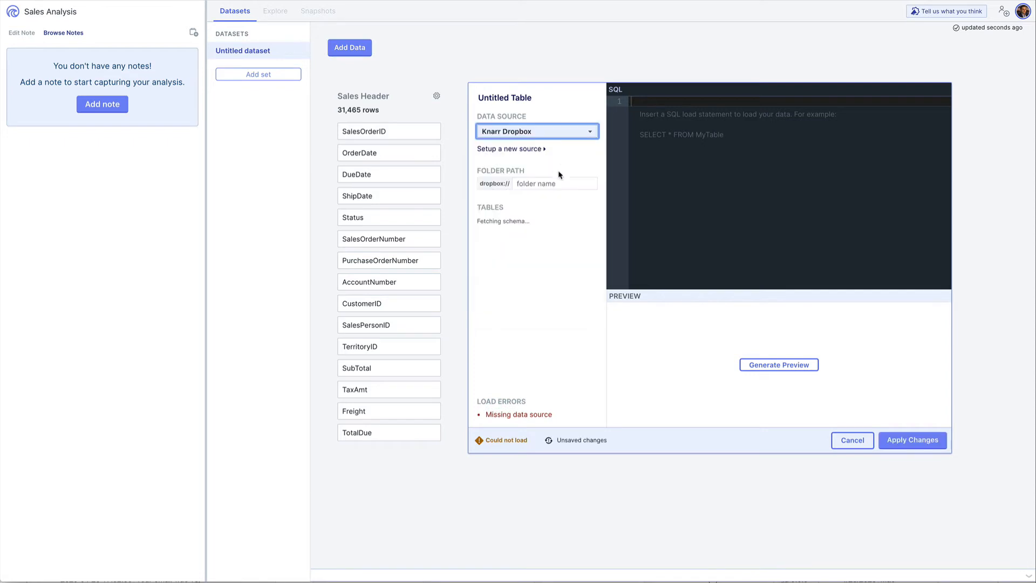
{"action": "left_click", "coordinate": [556, 183]}
{"action": "type", "text": "K"}
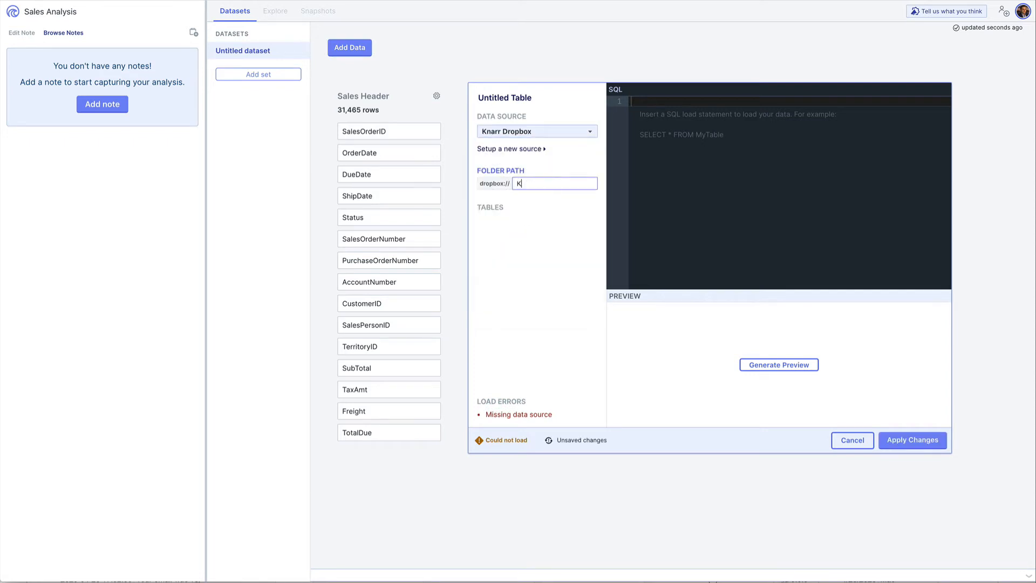
{"action": "type", "text": "narr Demo Datasets/Sales"}
{"action": "left_click", "coordinate": [583, 195]}
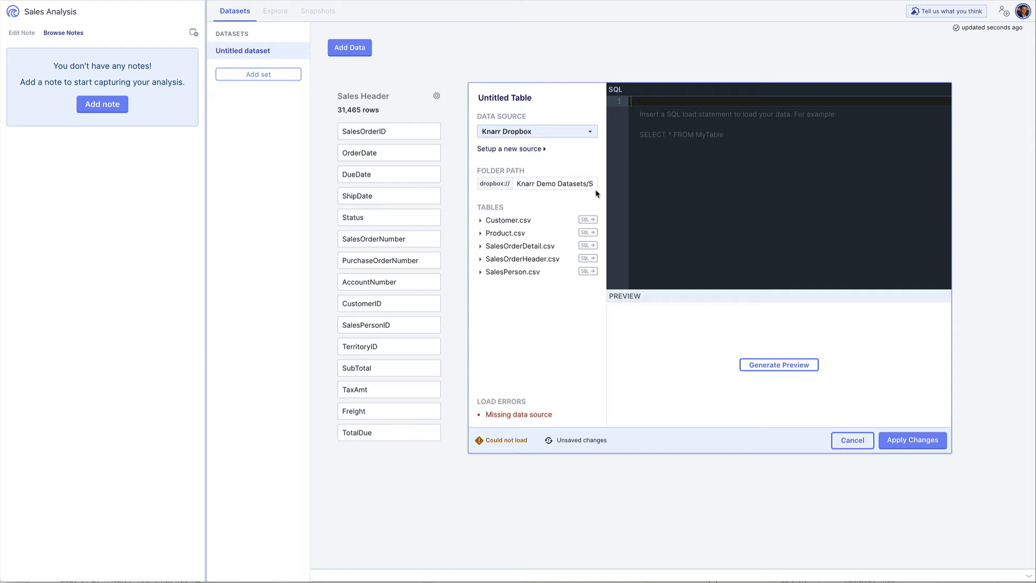
Generate the column query for SalesOrderDetail.csv and comment out its UnitPrice line.
{"action": "left_click", "coordinate": [538, 250]}
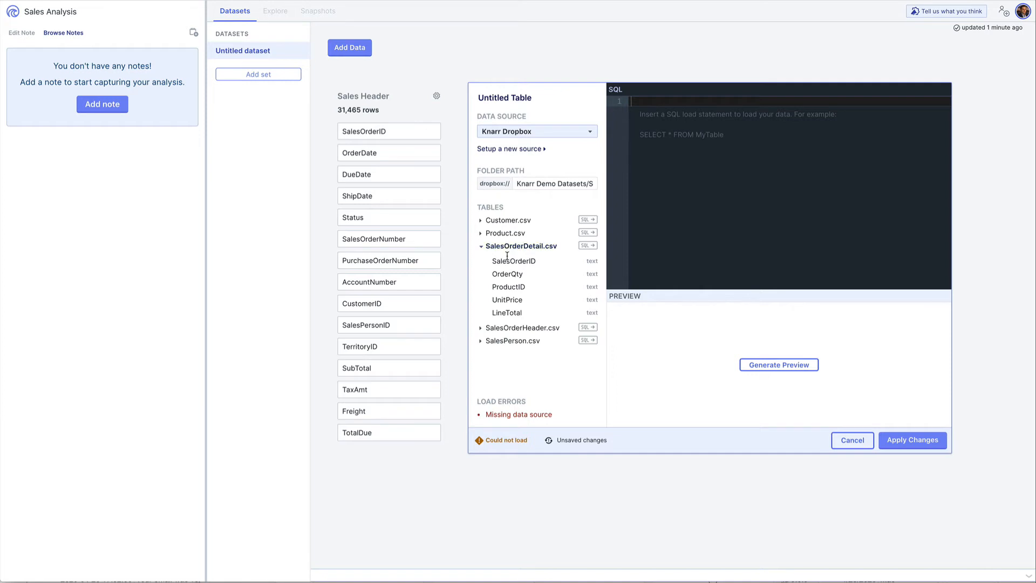
{"action": "left_click", "coordinate": [586, 246]}
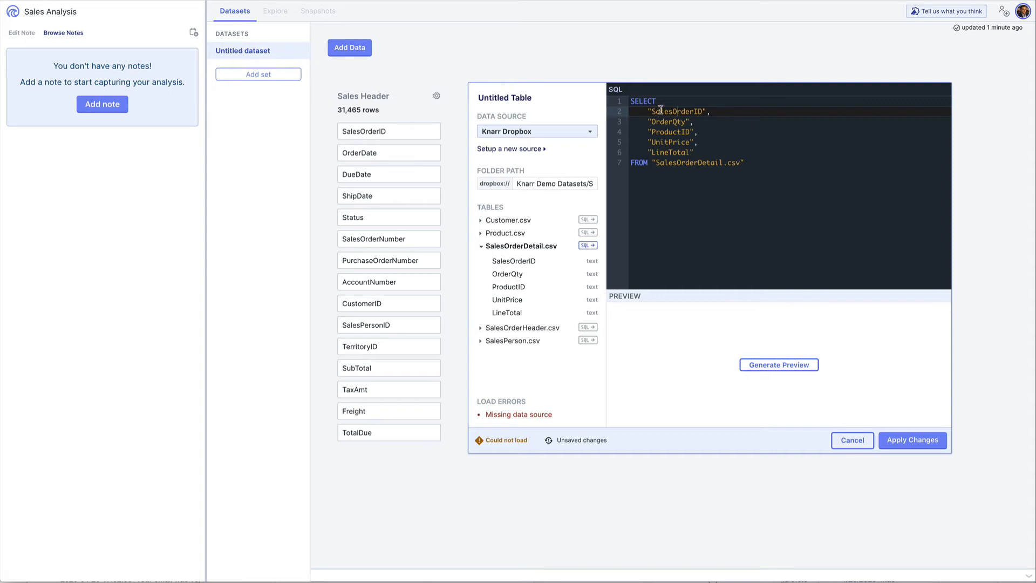
{"action": "left_click_drag", "start_coordinate": [666, 112], "coordinate": [672, 165]}
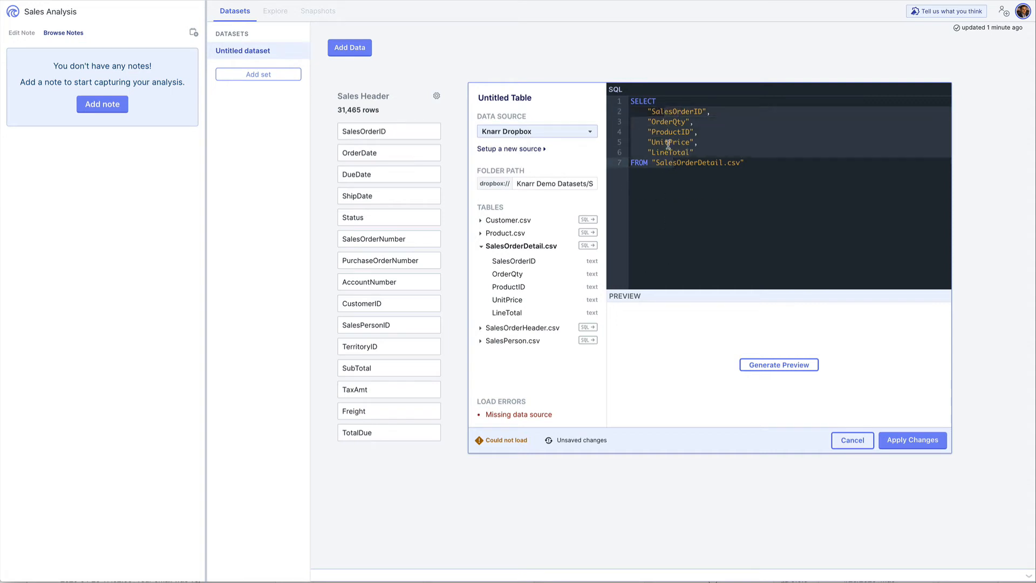
{"action": "left_click", "coordinate": [649, 141]}
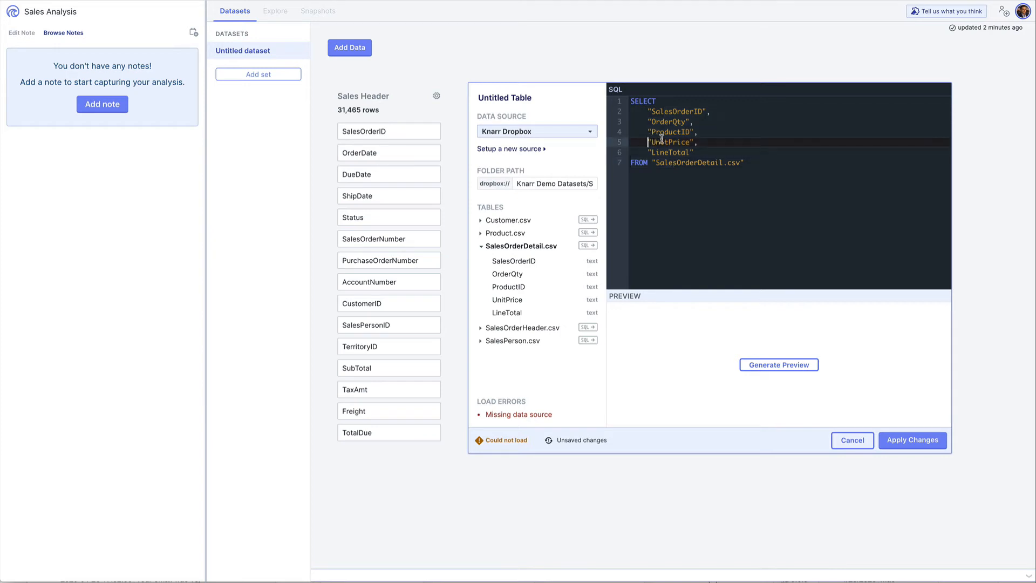
{"action": "type", "text": "--"}
{"action": "left_click", "coordinate": [758, 164]}
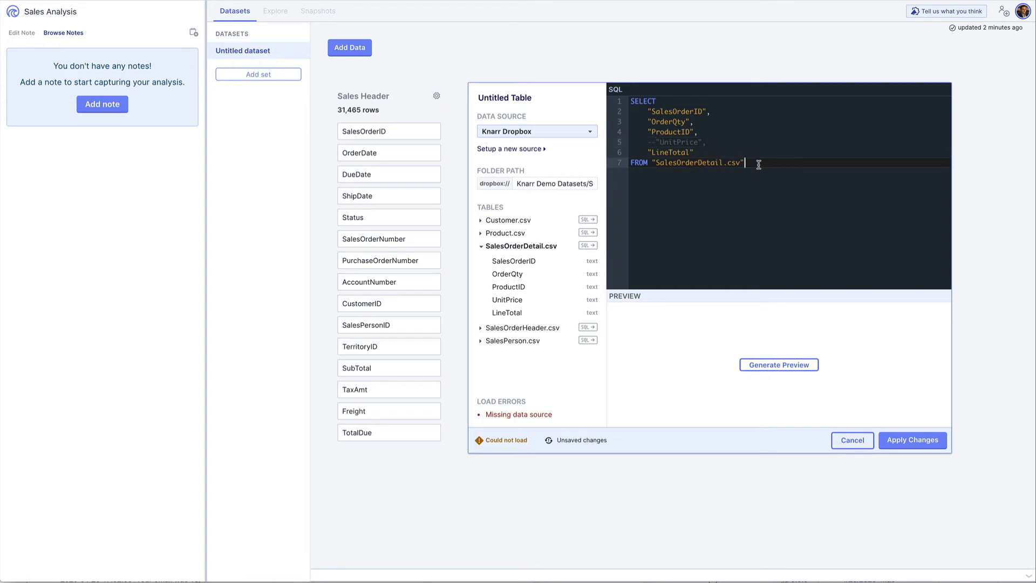
Alias the OrderQty column as "Order Quantity" in the SalesOrderDetail.csv query.
{"action": "left_click", "coordinate": [691, 122]}
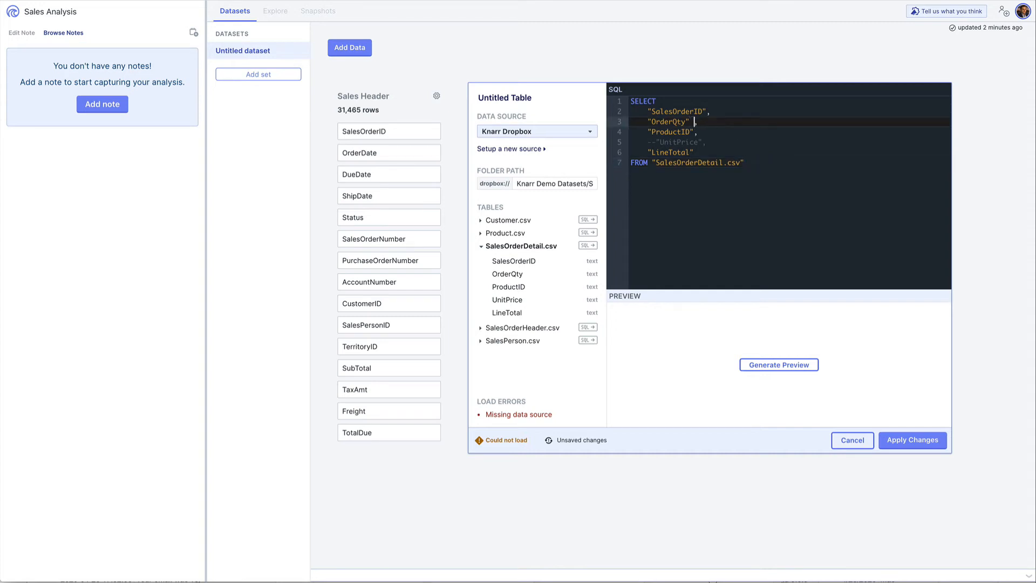
{"action": "type", "text": "SD"}
{"action": "key", "text": "BackSpace"}
{"action": "type", "text": "AS \"Order Quantity"}
Alias the LineTotal column as "Sales Amount" in the SalesOrderDetail.csv query.
{"action": "key", "text": "Down"}
{"action": "key", "text": "Down"}
{"action": "key", "text": "Down"}
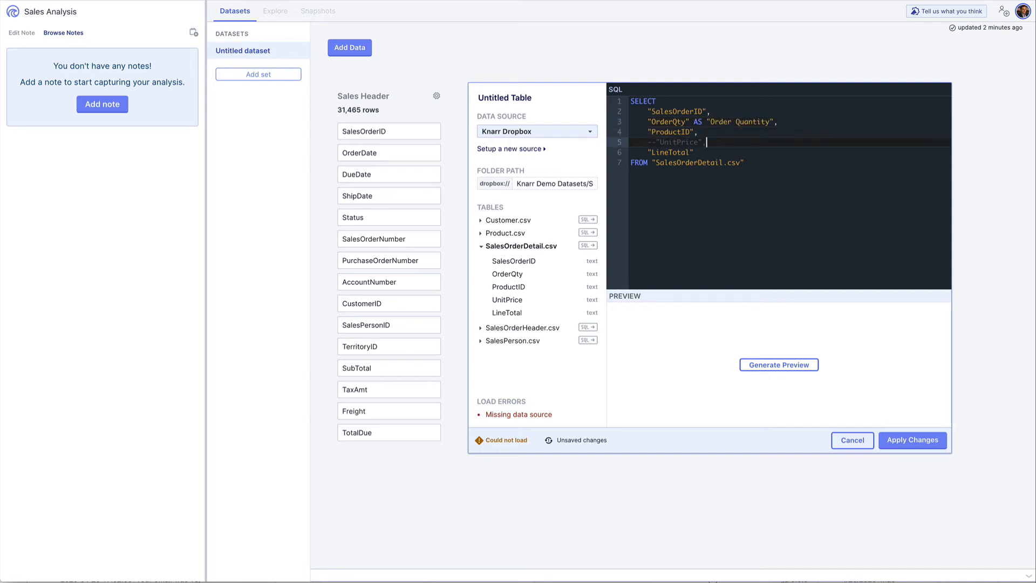
{"action": "type", "text": "AS \""}
{"action": "type", "text": "Sales A"}
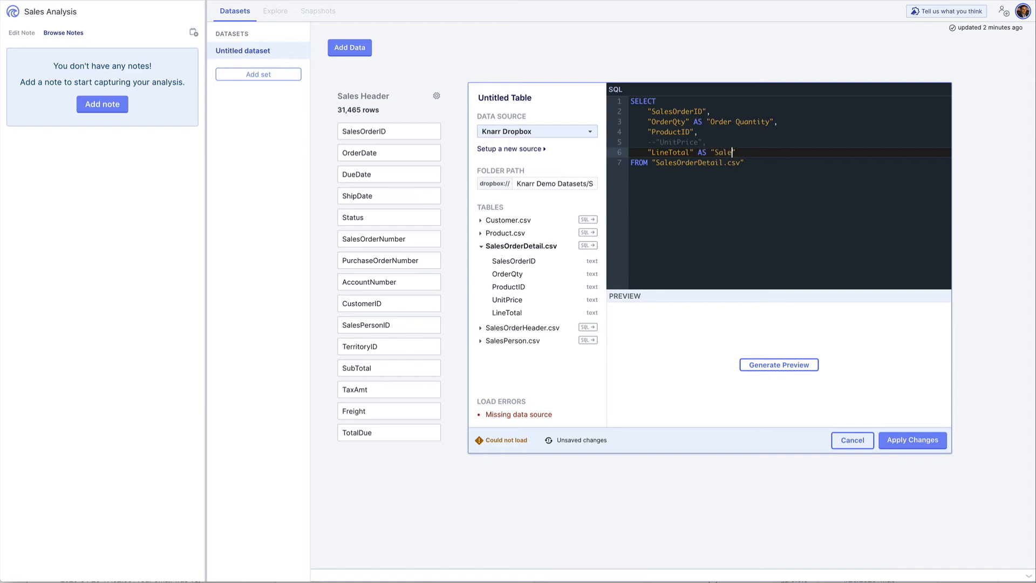
{"action": "type", "text": "mount"}
{"action": "left_click", "coordinate": [706, 152]}
{"action": "left_click_drag", "start_coordinate": [715, 153], "coordinate": [754, 155]}
{"action": "left_click", "coordinate": [788, 179]}
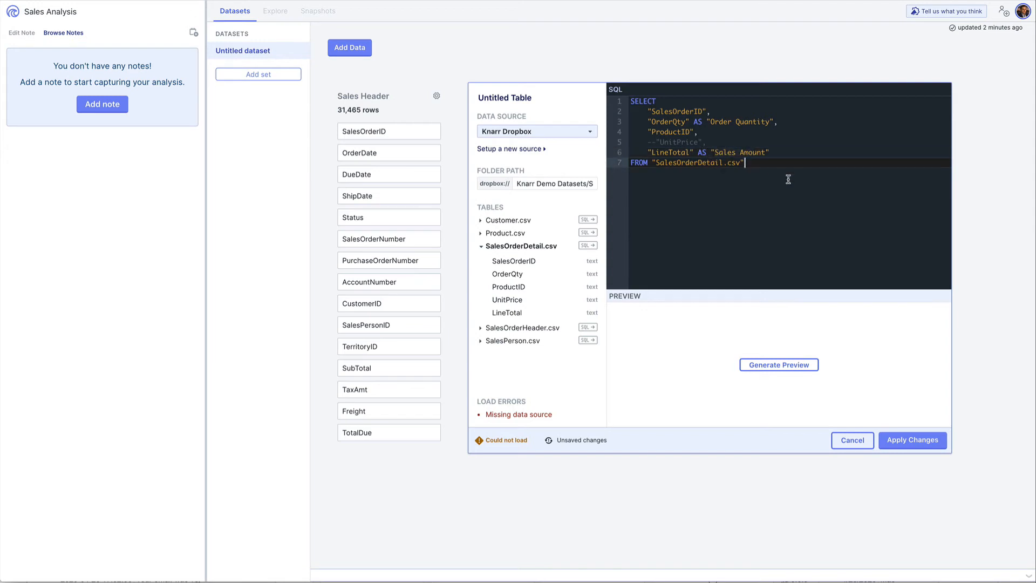
{"action": "key", "text": "Return"}
{"action": "type", "text": "OUTER JOIN"}
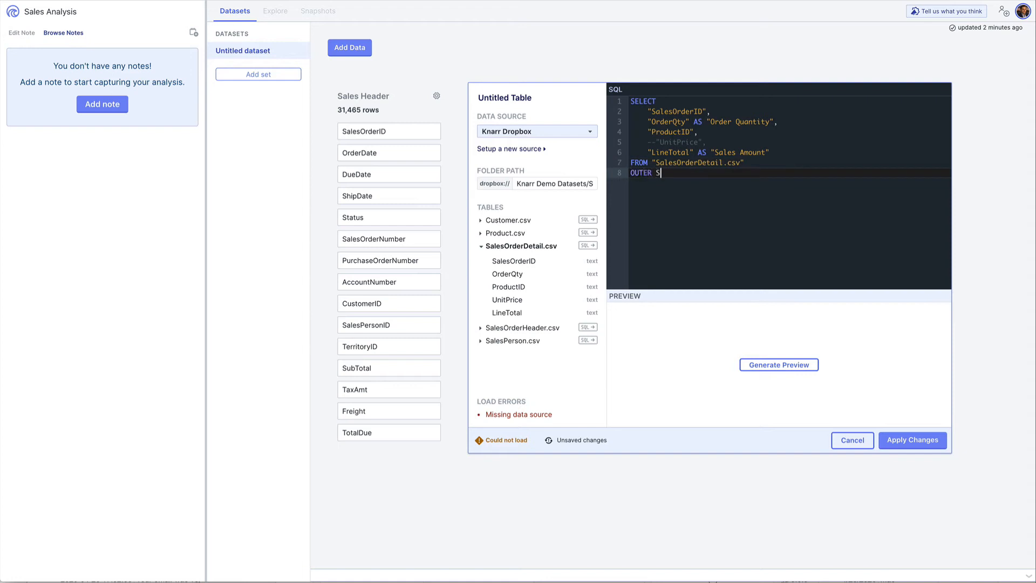
{"action": "key", "text": "BackSpace"}
{"action": "key", "text": "BackSpace"}
{"action": "key", "text": "BackSpace"}
{"action": "key", "text": "BackSpace"}
{"action": "key", "text": "BackSpace"}
{"action": "key", "text": "BackSpace"}
{"action": "key", "text": "BackSpace"}
{"action": "key", "text": "BackSpace"}
{"action": "key", "text": "BackSpace"}
{"action": "key", "text": "BackSpace"}
{"action": "type", "text": "UNION"}
{"action": "key", "text": "BackSpace"}
{"action": "key", "text": "BackSpace"}
{"action": "key", "text": "BackSpace"}
{"action": "key", "text": "BackSpace"}
{"action": "key", "text": "BackSpace"}
{"action": "key", "text": "BackSpace"}
Name the table Sales Order Detail, apply the changes to load it, and view its SalesOrderID field details.
{"action": "left_click", "coordinate": [526, 96]}
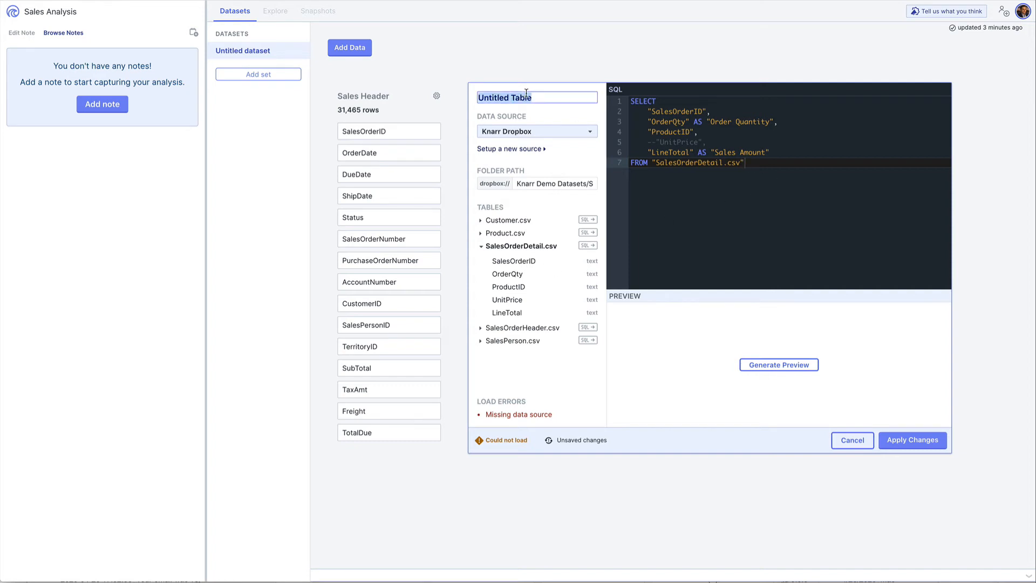
{"action": "type", "text": "Sales Order Detail"}
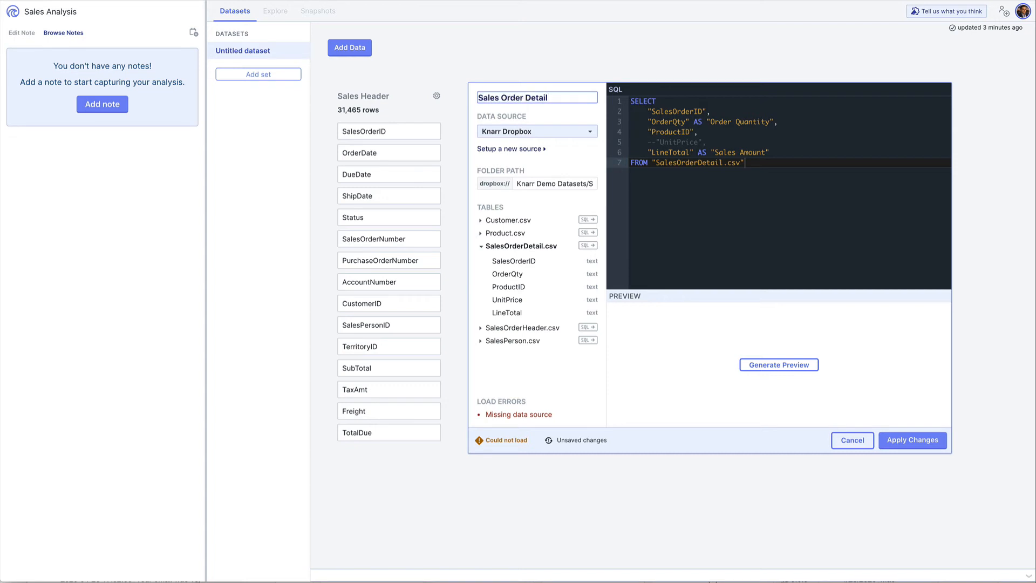
{"action": "left_click", "coordinate": [925, 443]}
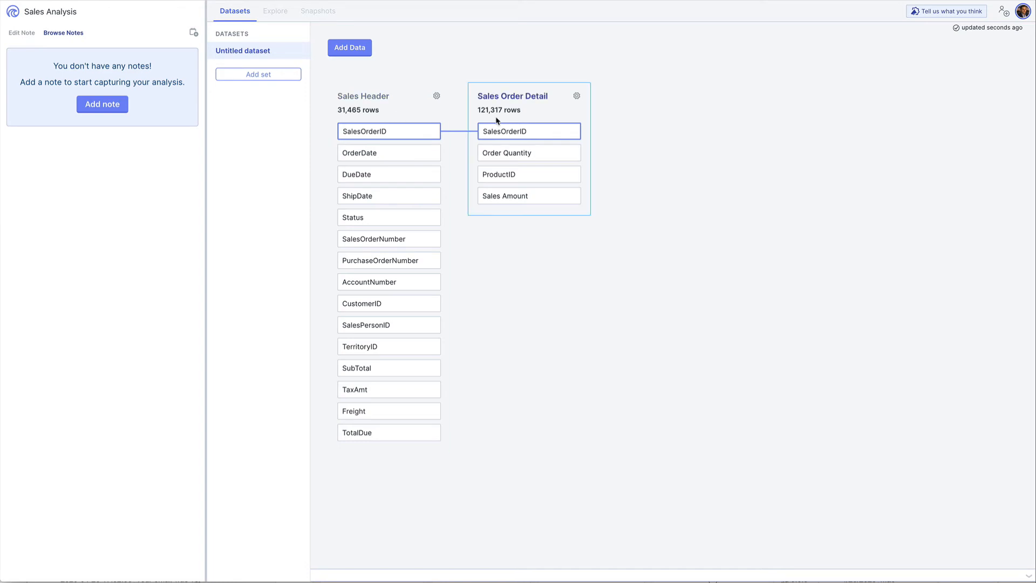
{"action": "left_click", "coordinate": [560, 133]}
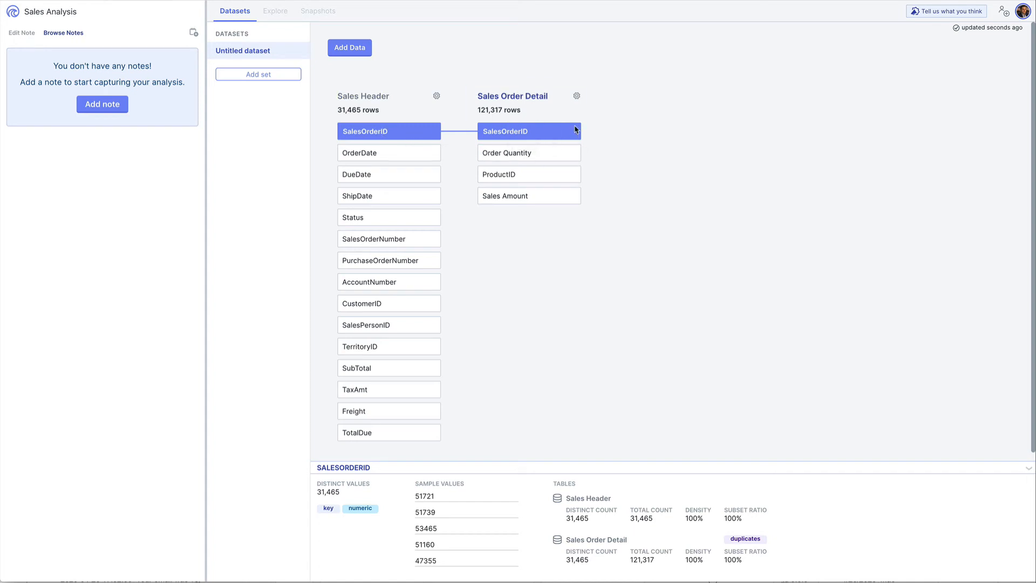
Add a third table with Knarr Dropbox as its data source and Knarr Demo Datasets/Sales as its folder path.
{"action": "left_click", "coordinate": [349, 49]}
{"action": "left_click", "coordinate": [588, 131]}
{"action": "left_click", "coordinate": [599, 162]}
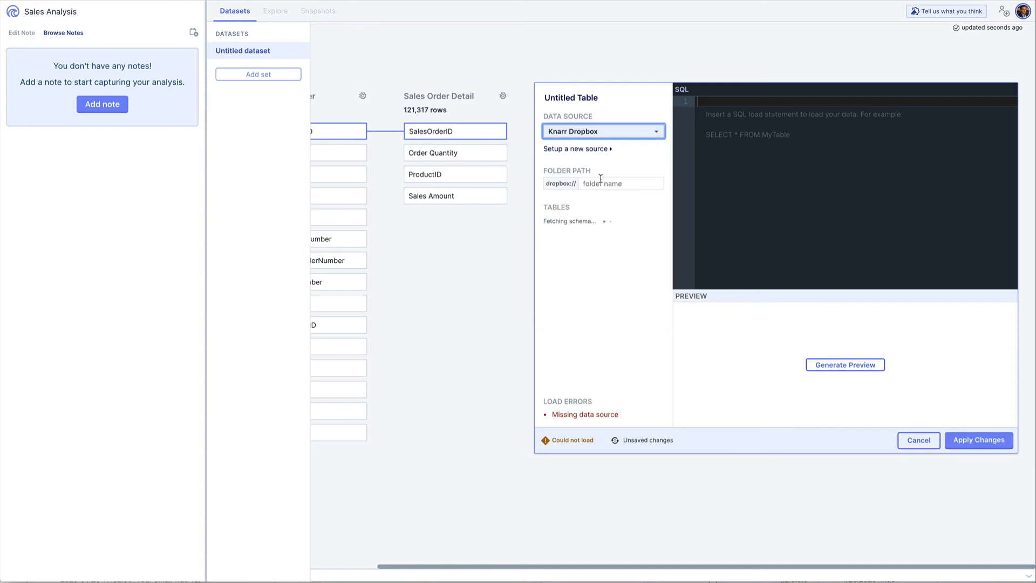
{"action": "left_click", "coordinate": [600, 178]}
{"action": "type", "text": "Knarr Demo Datasets/Sal"}
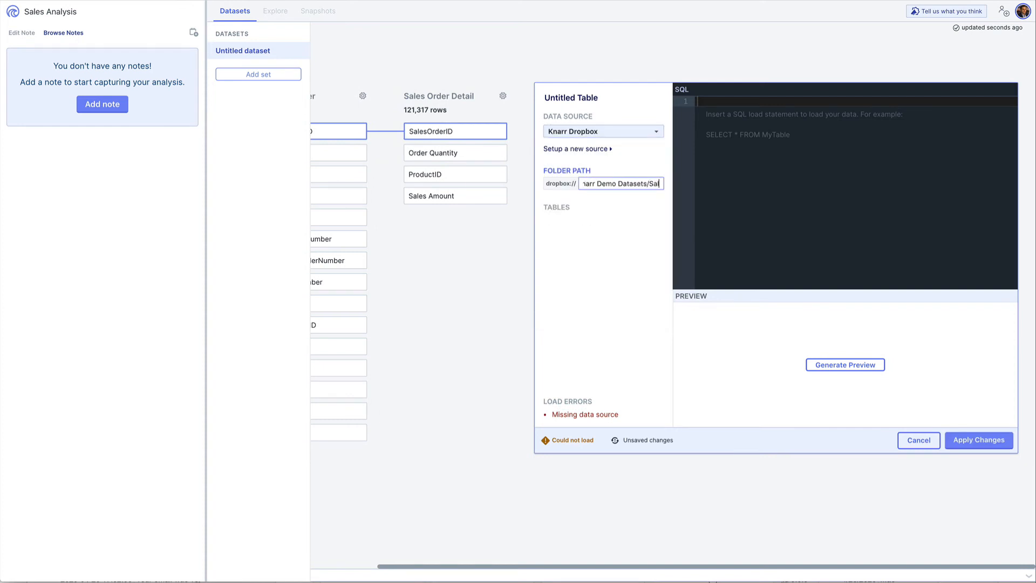
{"action": "type", "text": "es"}
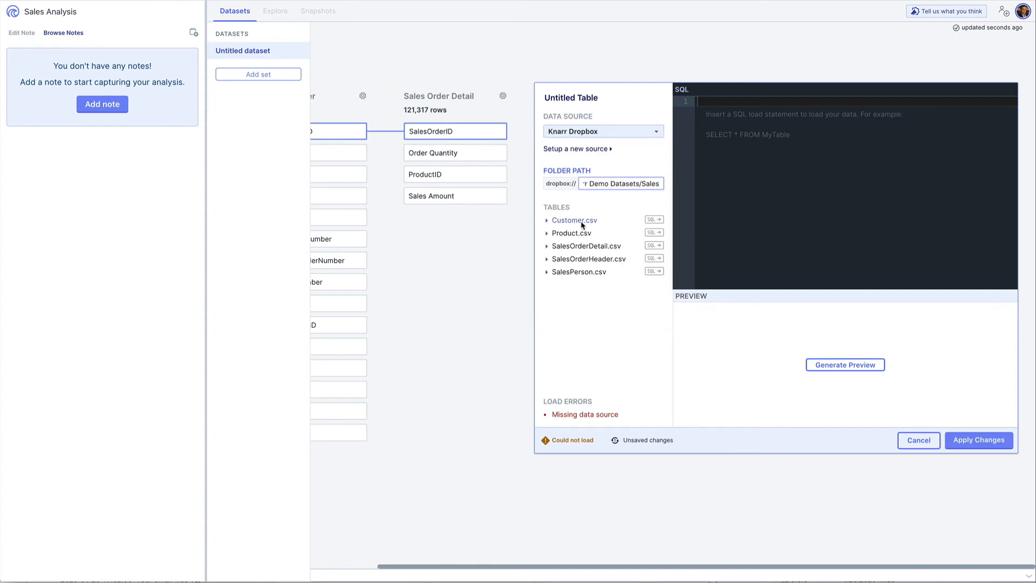
Generate the column query for Customer.csv, name the table Customers and apply the changes to load it.
{"action": "left_click", "coordinate": [575, 220]}
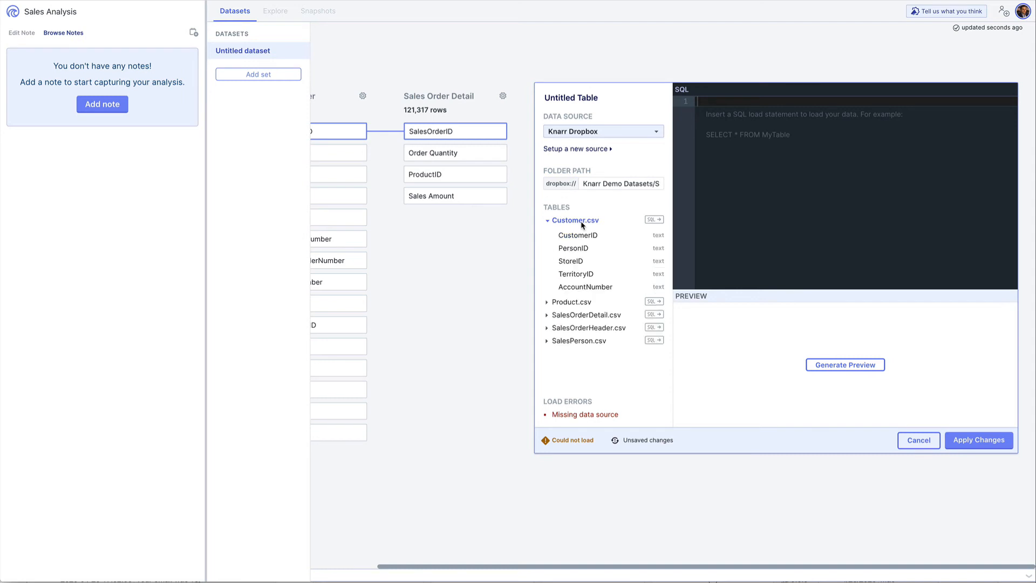
{"action": "left_click", "coordinate": [654, 219]}
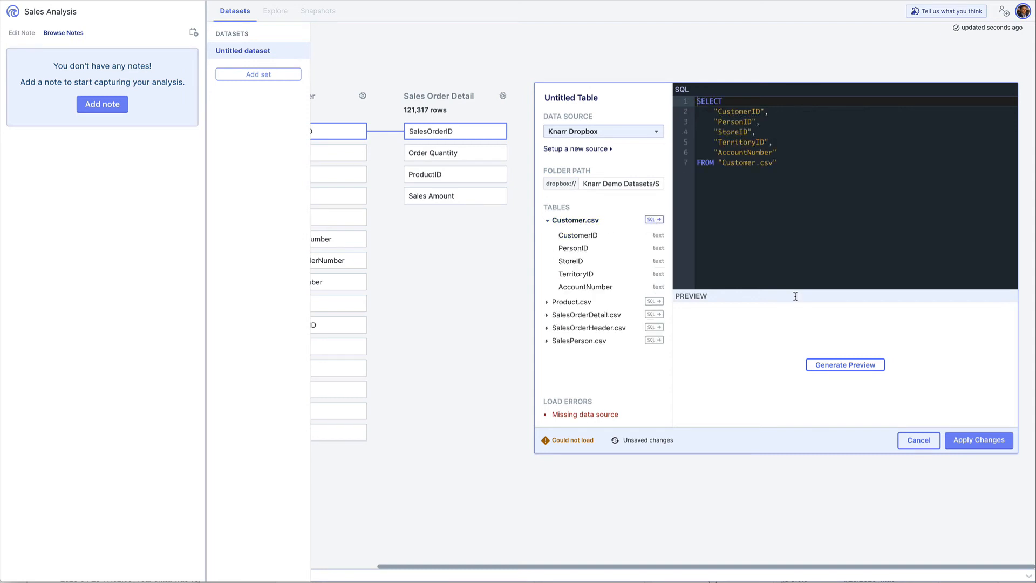
{"action": "left_click", "coordinate": [594, 98]}
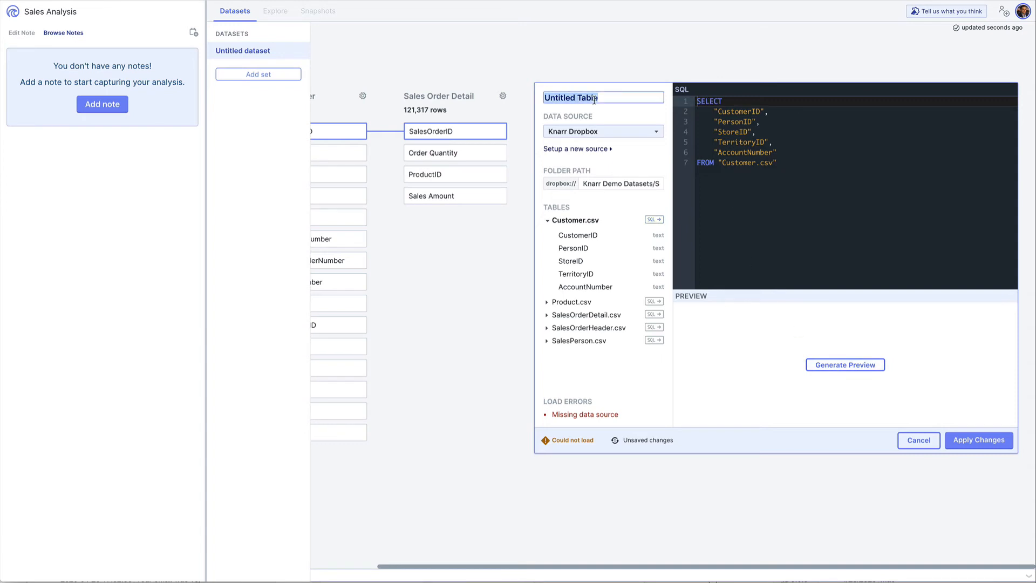
{"action": "type", "text": "Customers"}
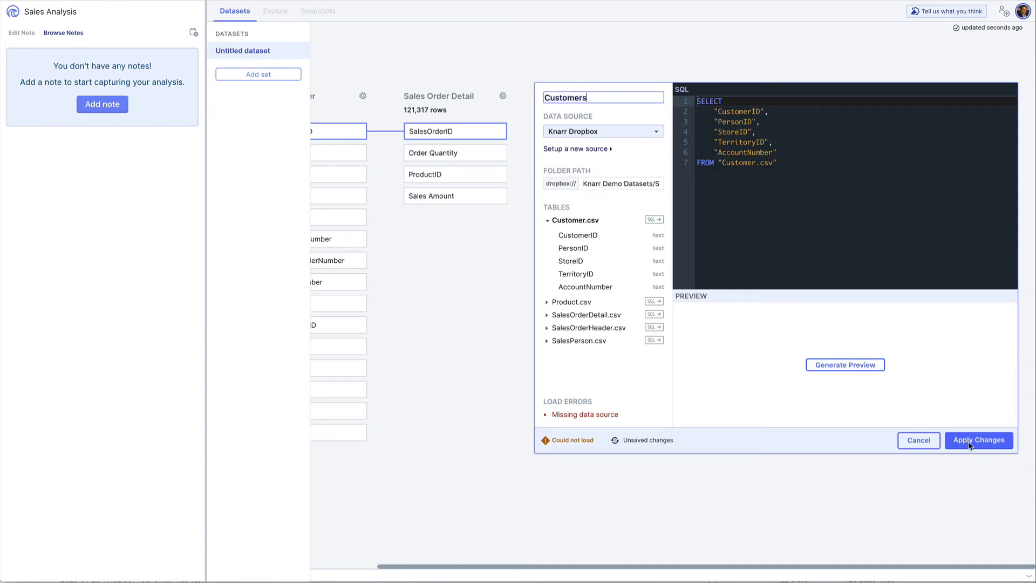
{"action": "left_click", "coordinate": [969, 442]}
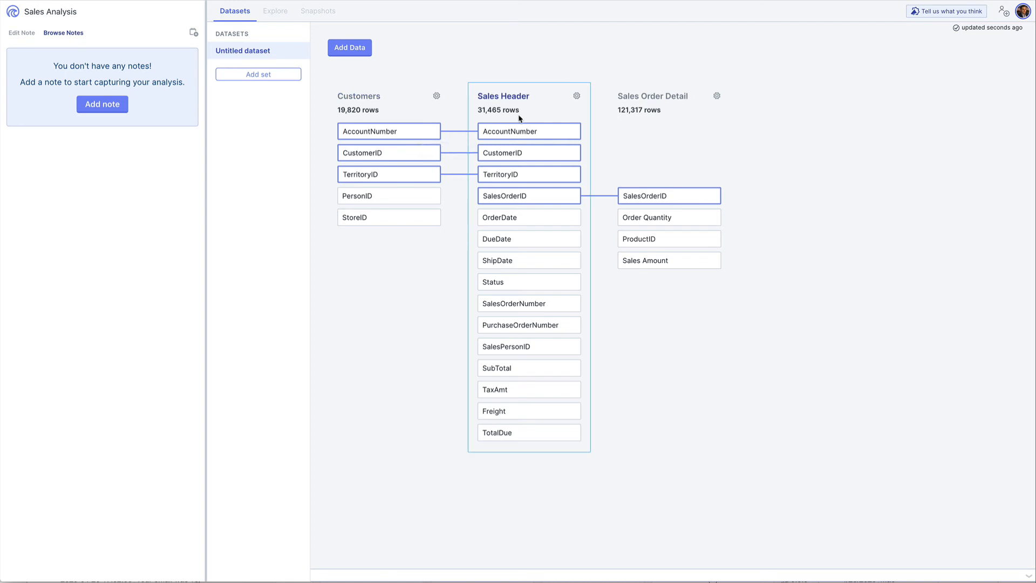
{"action": "left_click", "coordinate": [576, 96]}
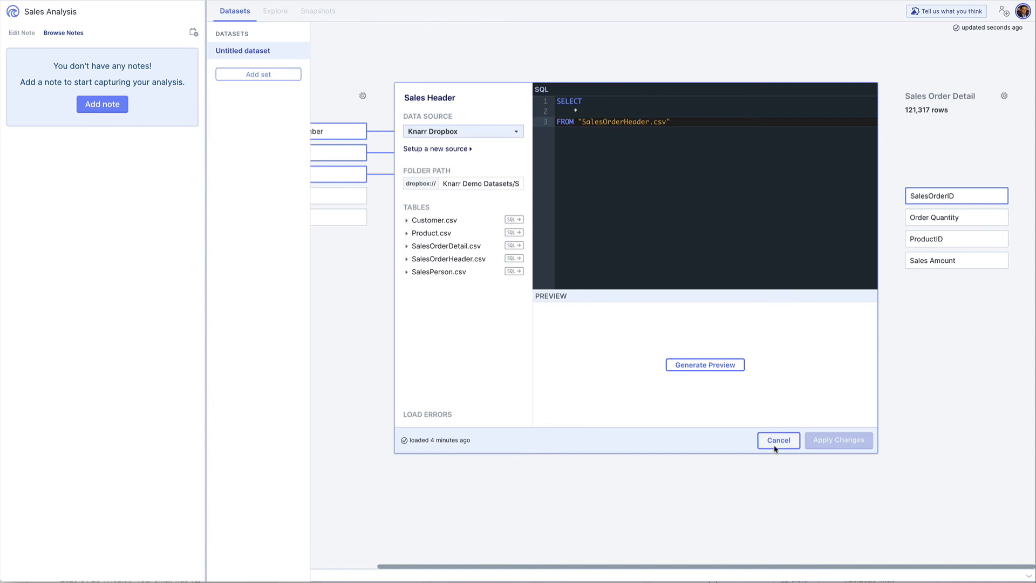
{"action": "left_click", "coordinate": [674, 184]}
{"action": "left_click", "coordinate": [588, 110]}
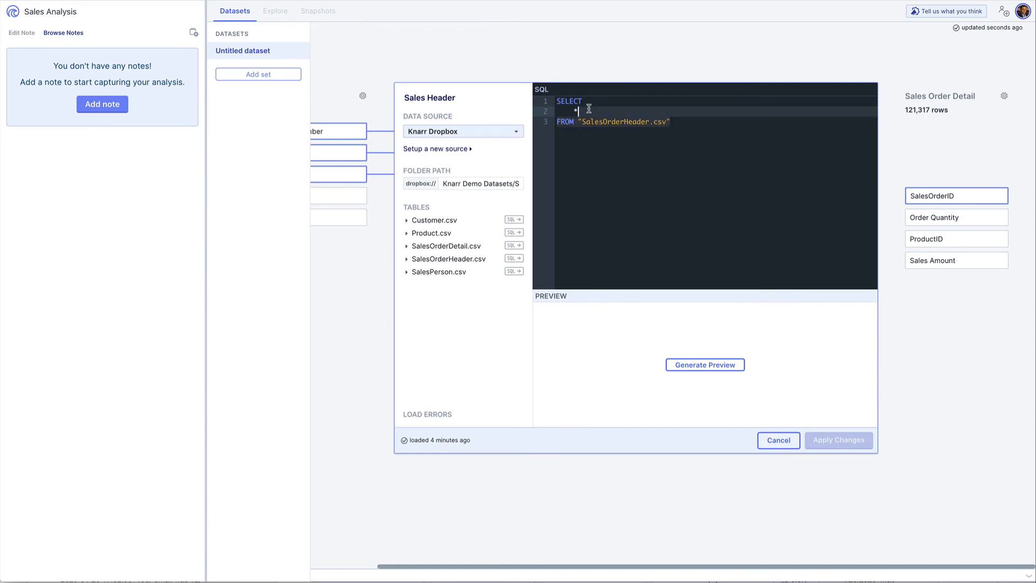
{"action": "left_click", "coordinate": [771, 440]}
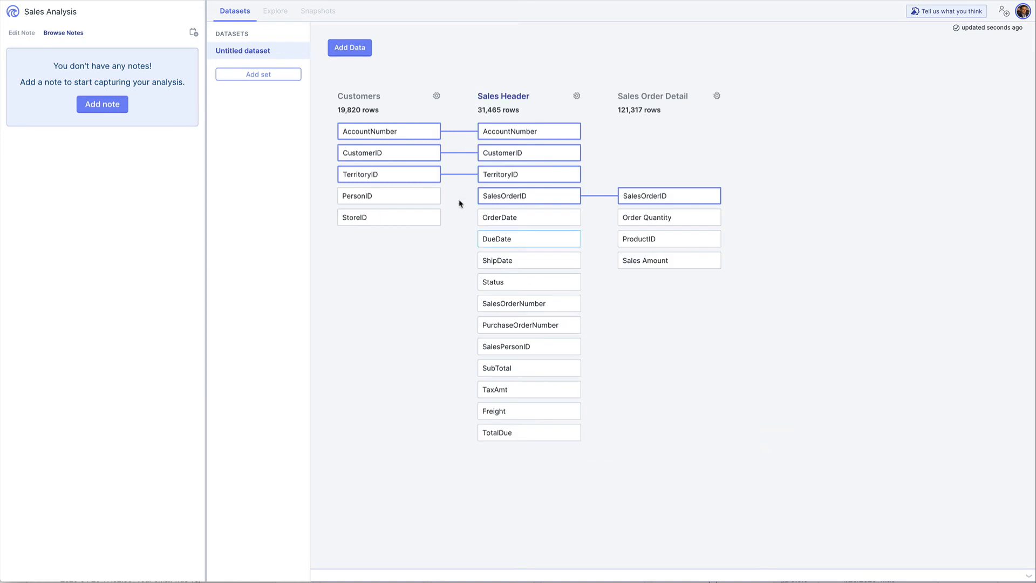
Comment out TerritoryID and AccountNumber in the Customers query, remove the comma after StoreID and apply the changes.
{"action": "left_click", "coordinate": [396, 104]}
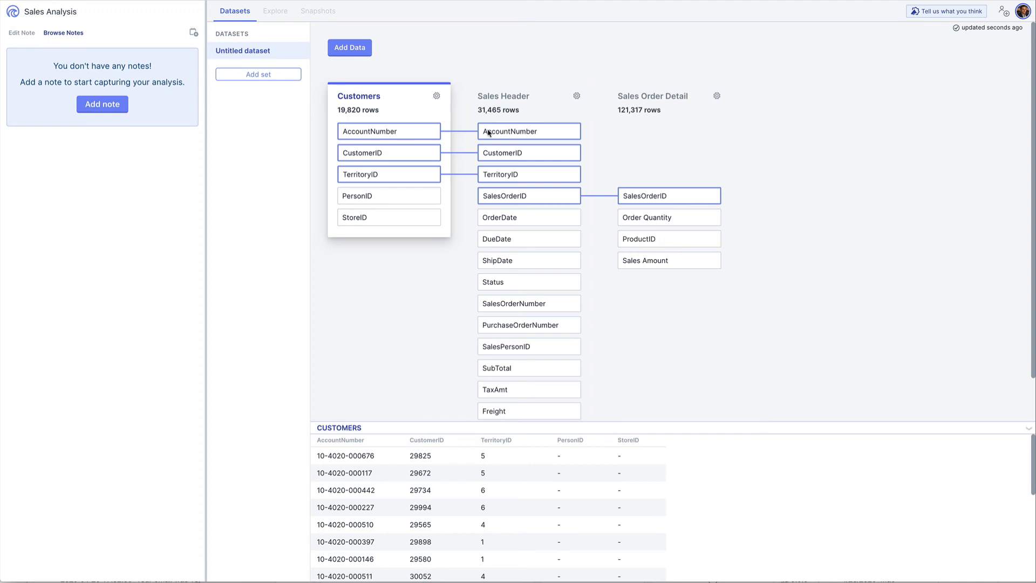
{"action": "left_click", "coordinate": [437, 97]}
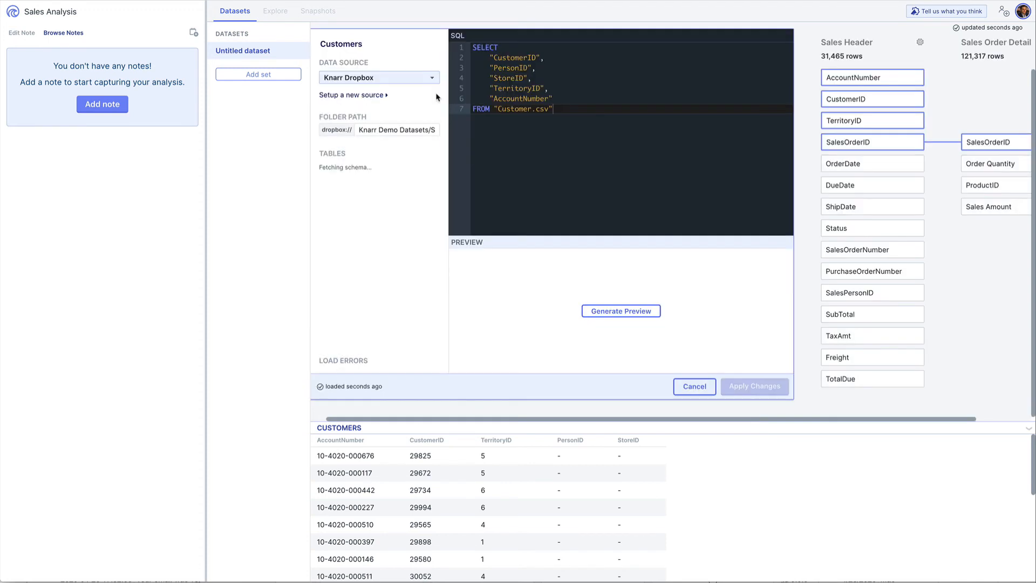
{"action": "left_click", "coordinate": [489, 86]}
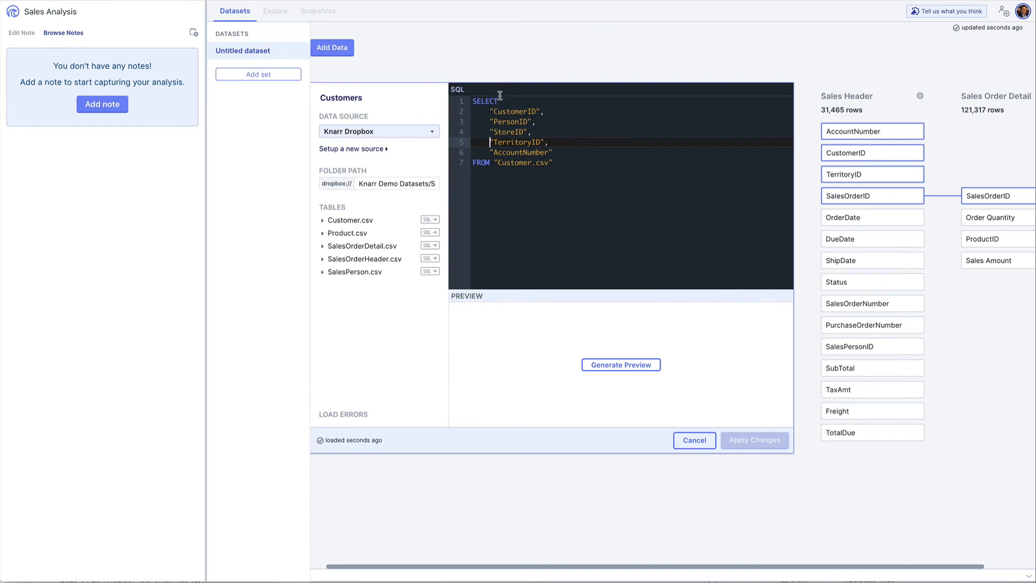
{"action": "type", "text": "--"}
{"action": "left_click", "coordinate": [490, 152]}
{"action": "type", "text": "--"}
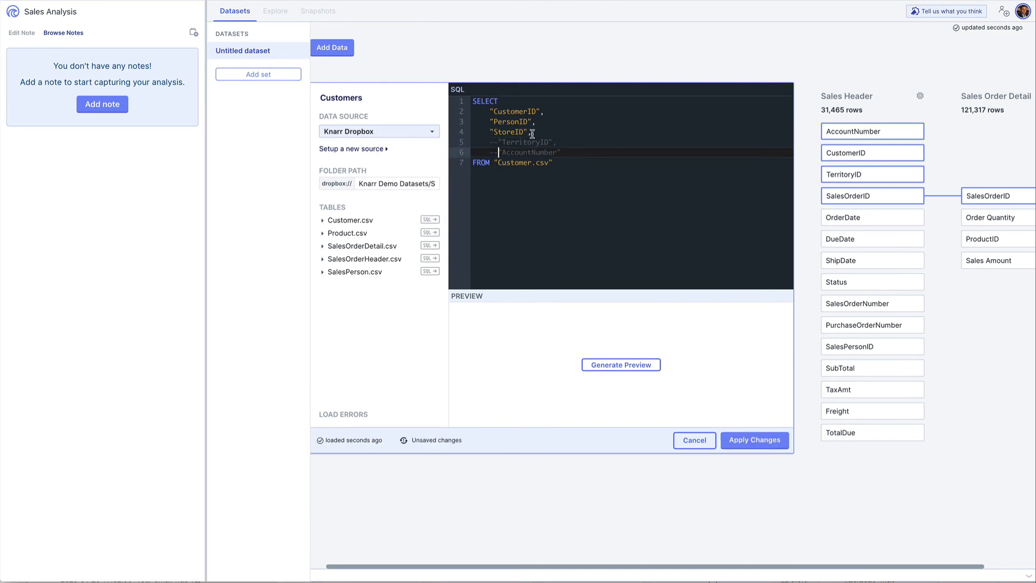
{"action": "left_click", "coordinate": [540, 134]}
{"action": "key", "text": "BackSpace"}
{"action": "left_click", "coordinate": [752, 441]}
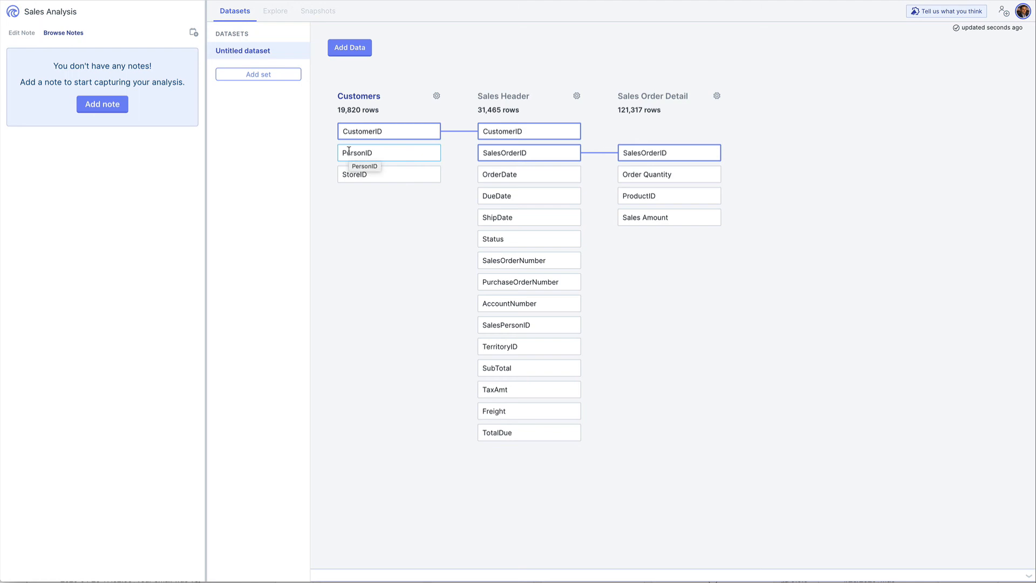
View the sample rows of the Customers, Sales Header and Sales Order Detail tables.
{"action": "left_click", "coordinate": [397, 104]}
{"action": "left_click", "coordinate": [520, 102]}
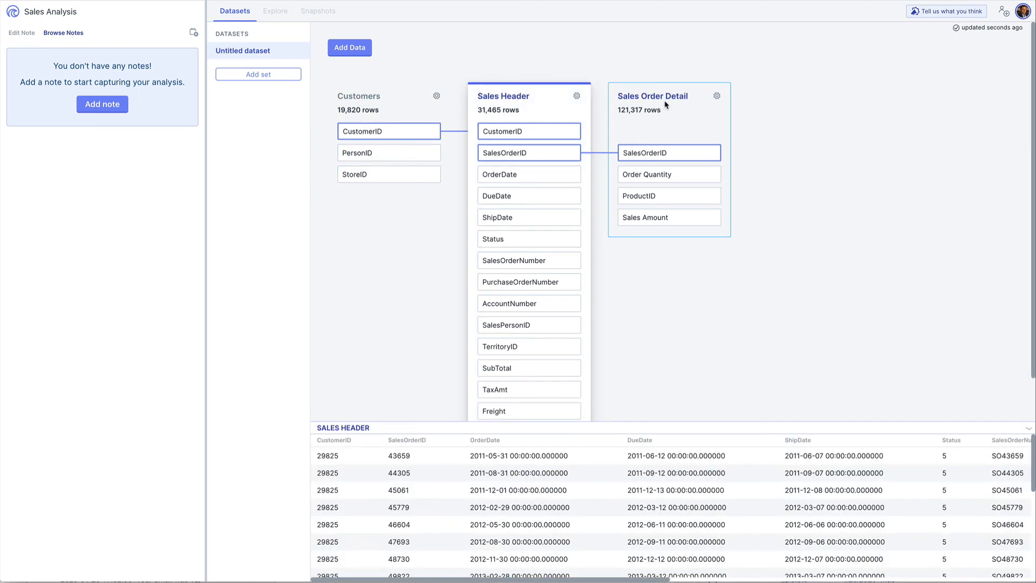
{"action": "left_click", "coordinate": [666, 105]}
{"action": "left_click", "coordinate": [525, 108]}
{"action": "left_click", "coordinate": [378, 102]}
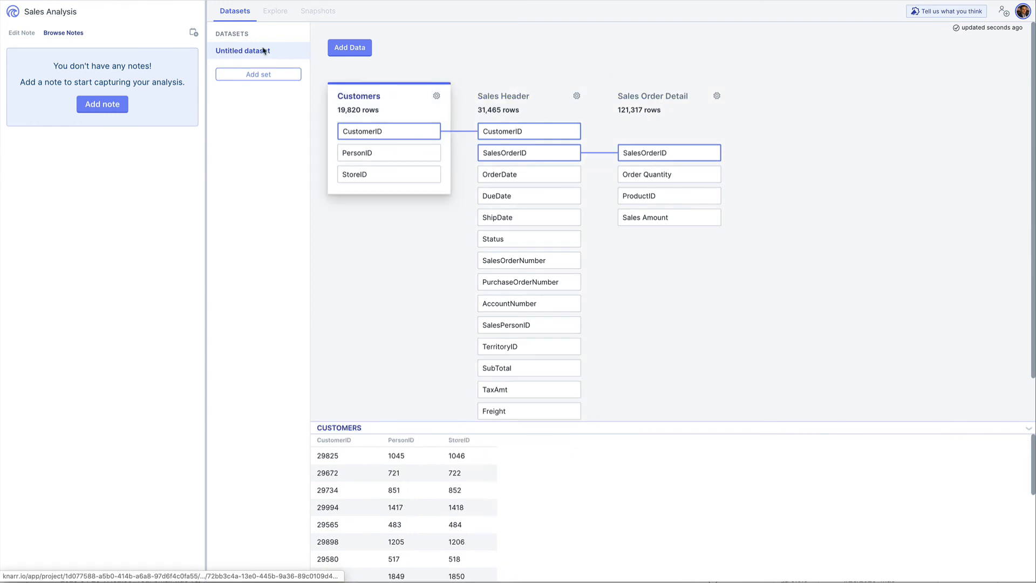
Rename the untitled dataset as Sales Data and switch to exploring datasets.
{"action": "double_click", "coordinate": [264, 50]}
{"action": "type", "text": "Sale"}
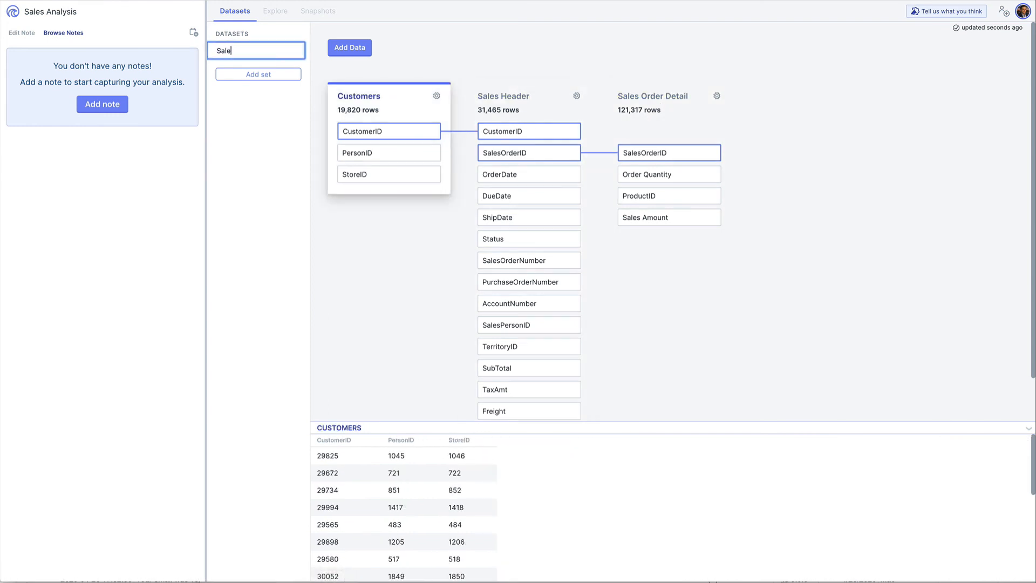
{"action": "type", "text": "s Data"}
{"action": "key", "text": "Return"}
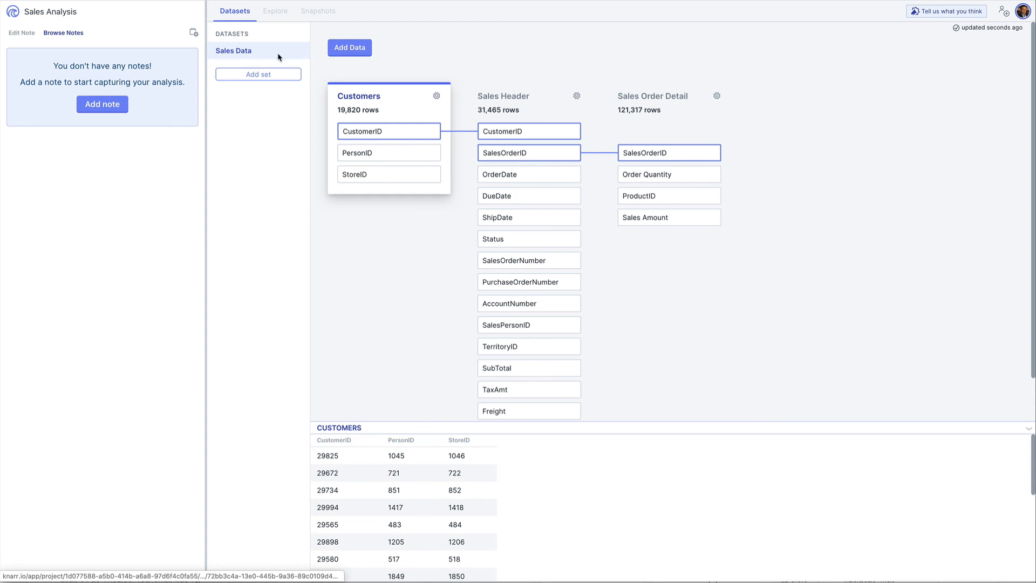
{"action": "left_click", "coordinate": [426, 248]}
{"action": "left_click", "coordinate": [270, 10]}
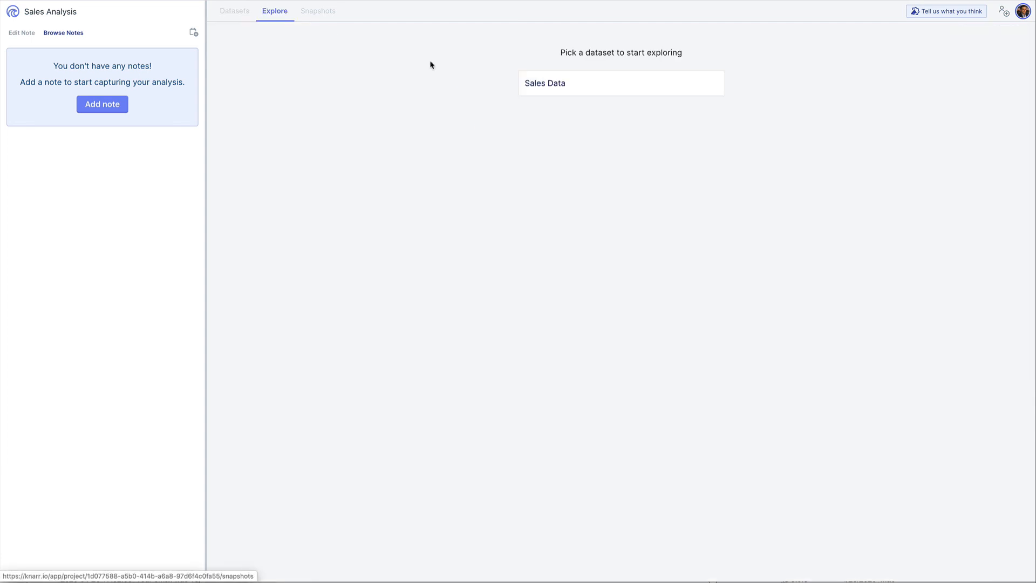
Open the Sales Data dataset for exploration with its field value filters shown, and return to the datasets.
{"action": "left_click", "coordinate": [587, 81]}
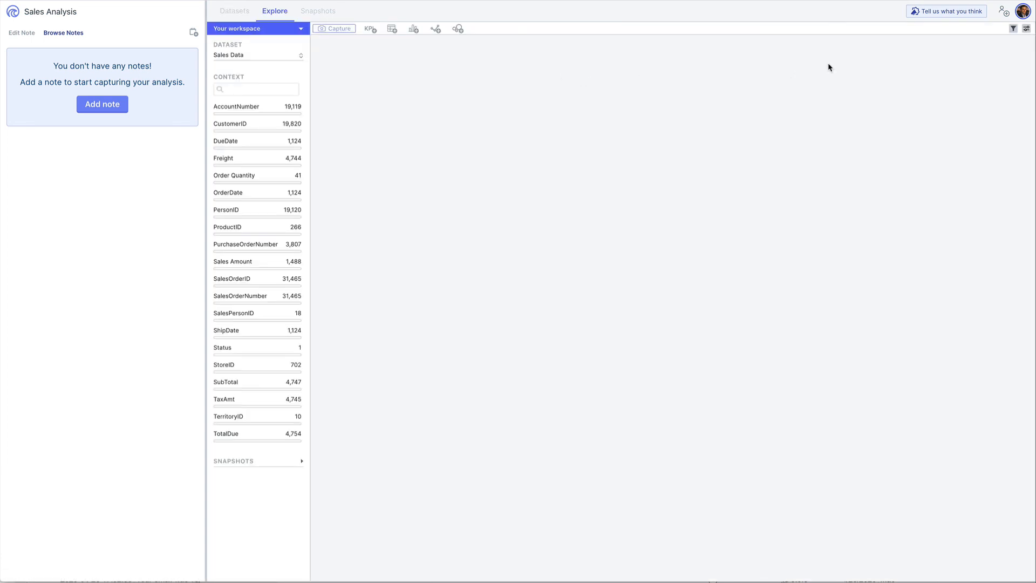
{"action": "left_click", "coordinate": [1013, 28]}
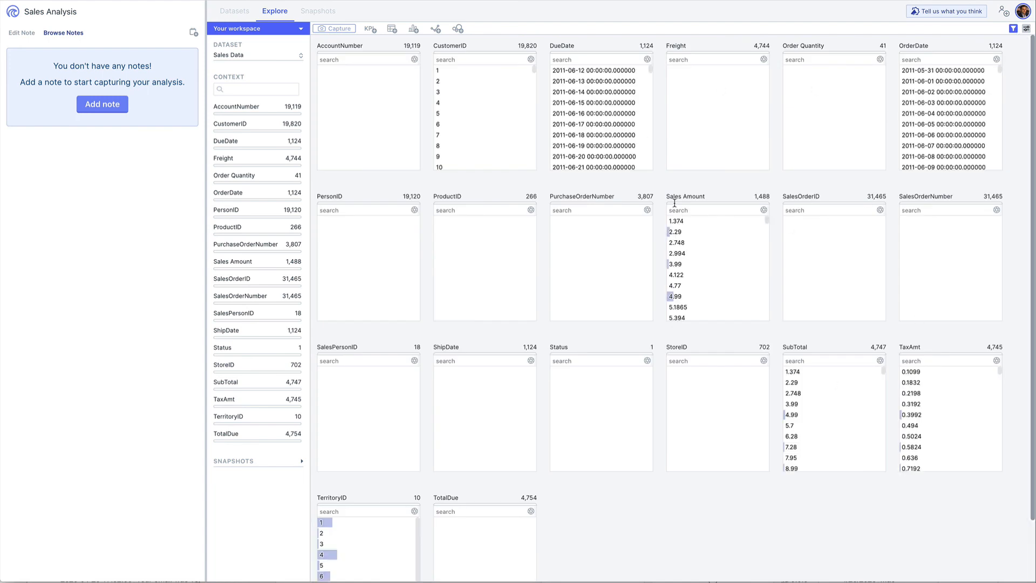
{"action": "left_click", "coordinate": [235, 10]}
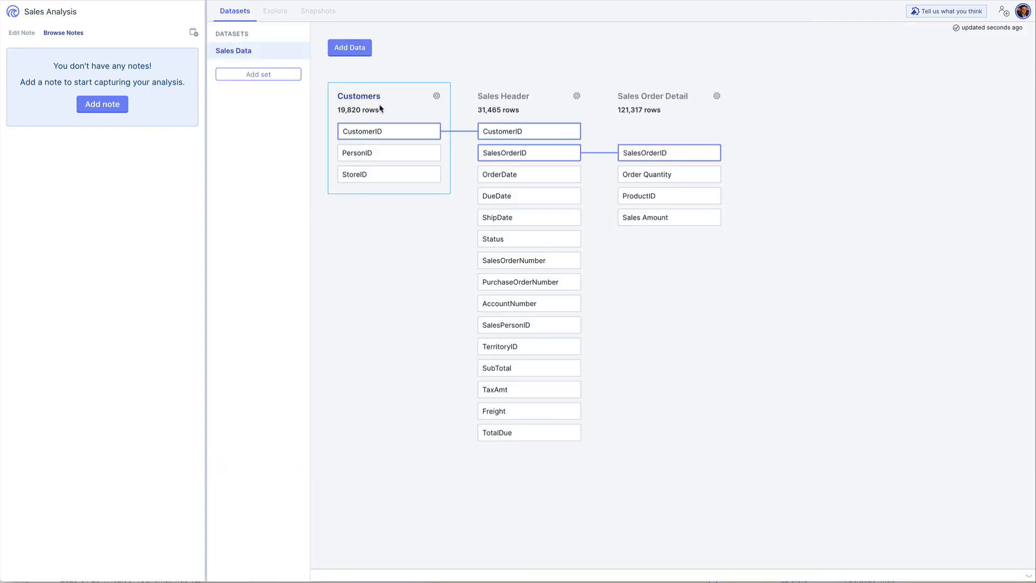
Delete the Customers table from the Sales Data dataset.
{"action": "right_click", "coordinate": [381, 105]}
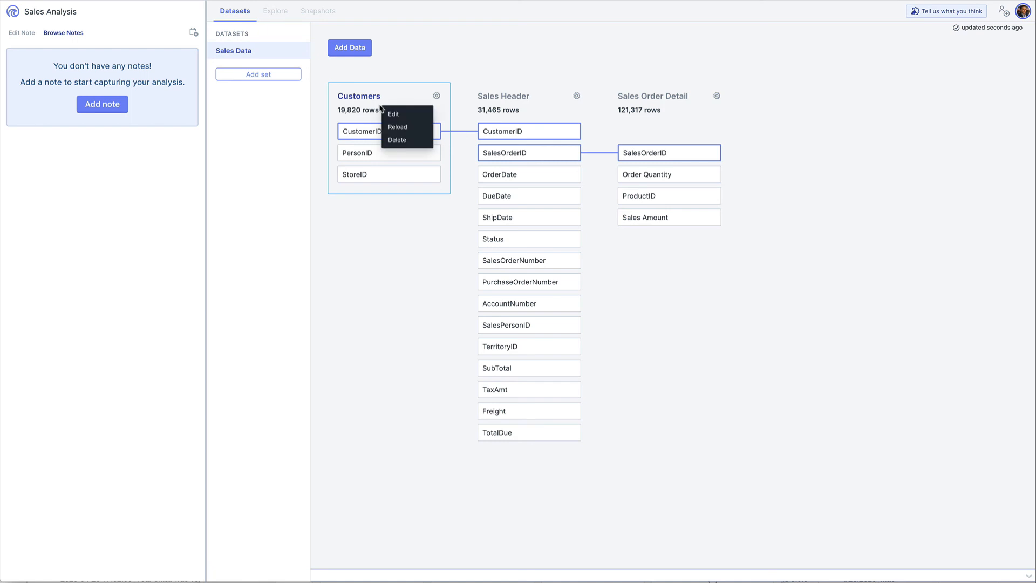
{"action": "left_click", "coordinate": [392, 131]}
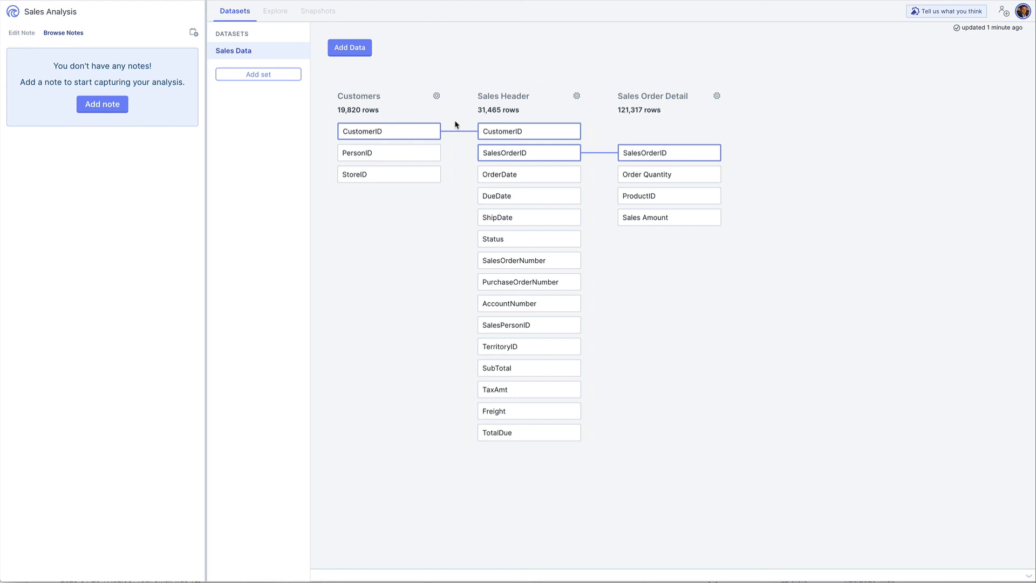
{"action": "left_click", "coordinate": [537, 112]}
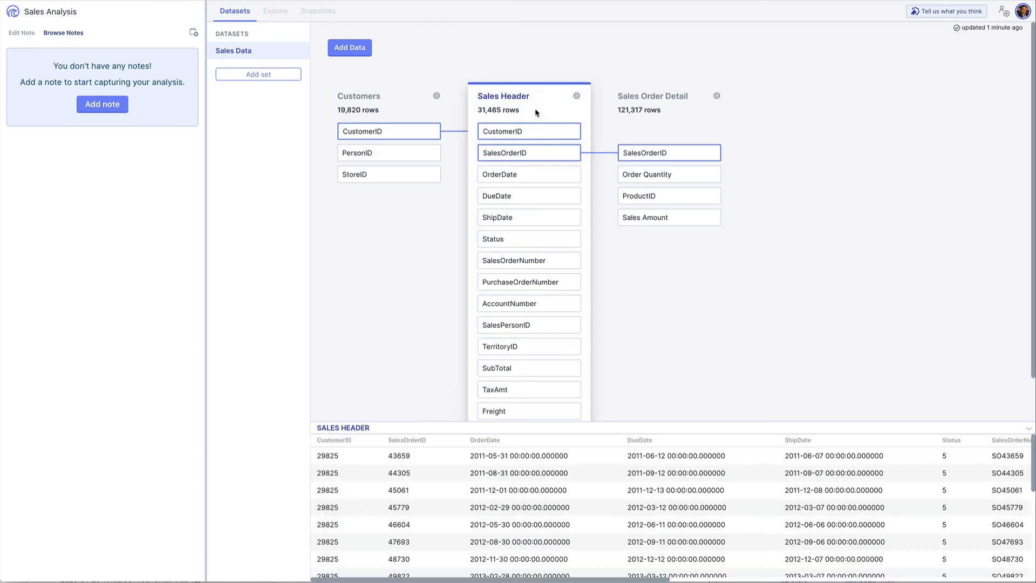
{"action": "left_click", "coordinate": [415, 104]}
{"action": "right_click", "coordinate": [401, 104]}
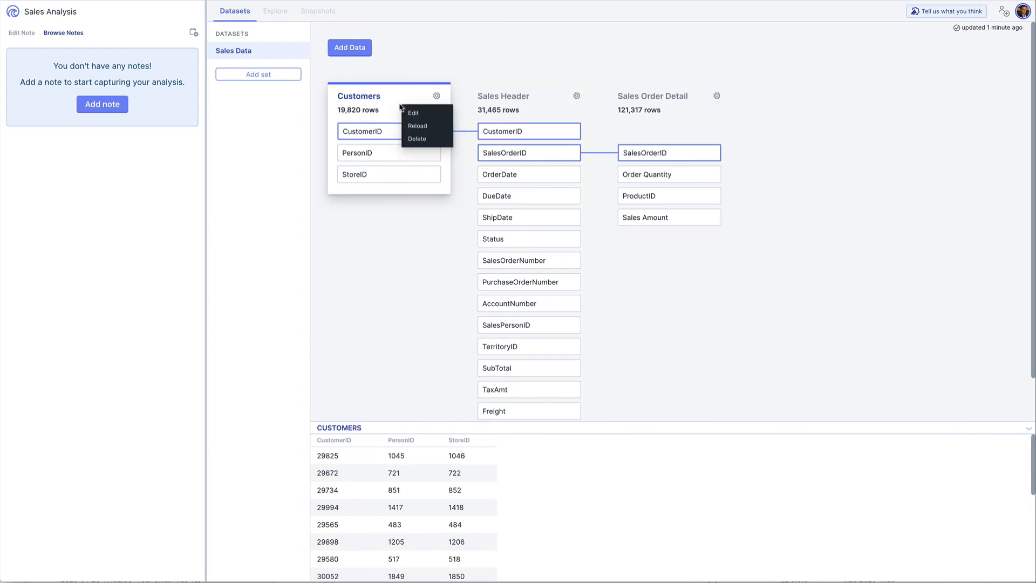
{"action": "left_click", "coordinate": [416, 140]}
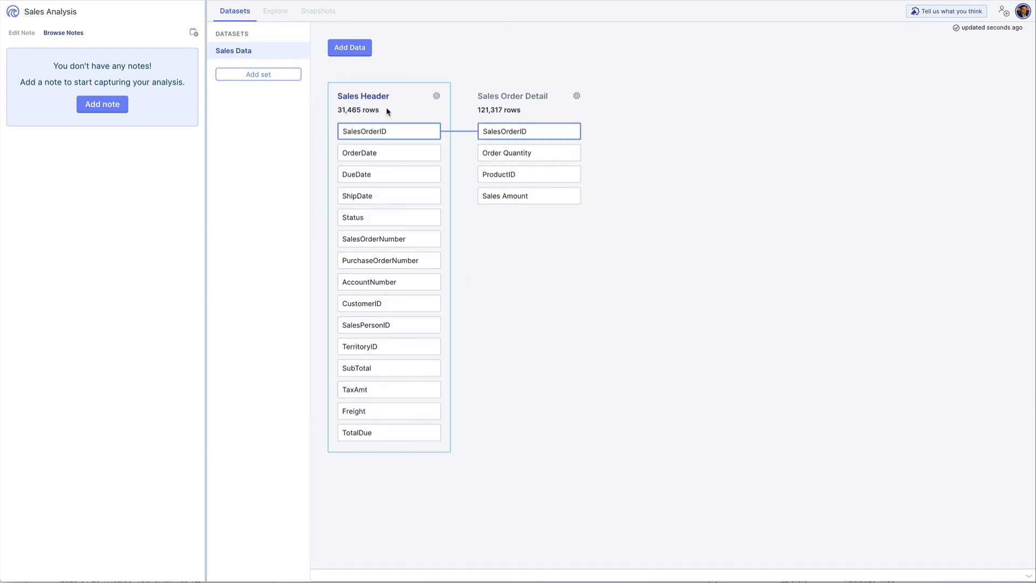
View the sample rows of the remaining Sales Header and Sales Order Detail tables.
{"action": "left_click", "coordinate": [386, 109]}
{"action": "left_click", "coordinate": [508, 113]}
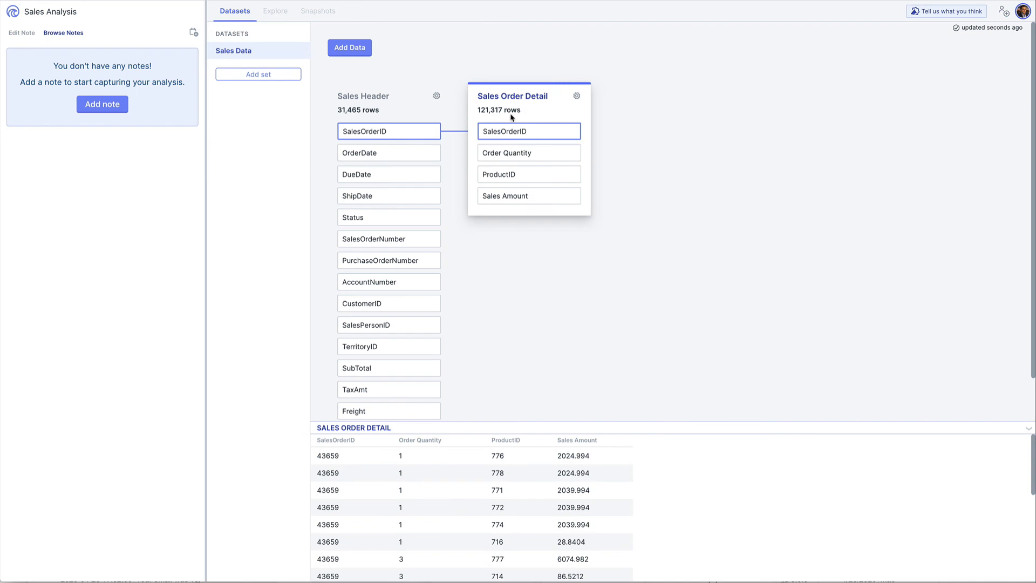
{"action": "left_click", "coordinate": [379, 98]}
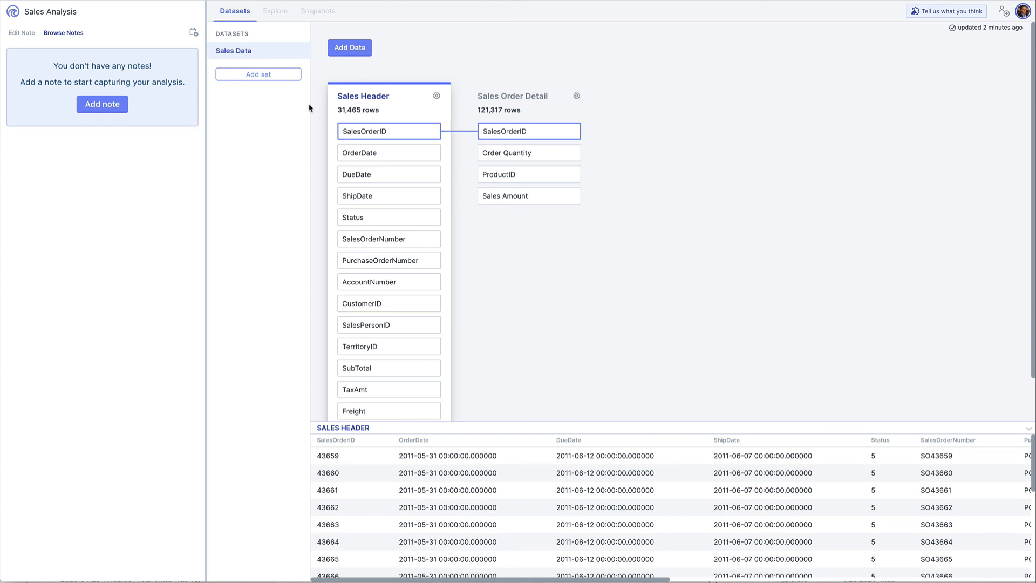
Add a second, empty dataset to the project, look into it and return to the Sales Data dataset.
{"action": "left_click", "coordinate": [279, 76]}
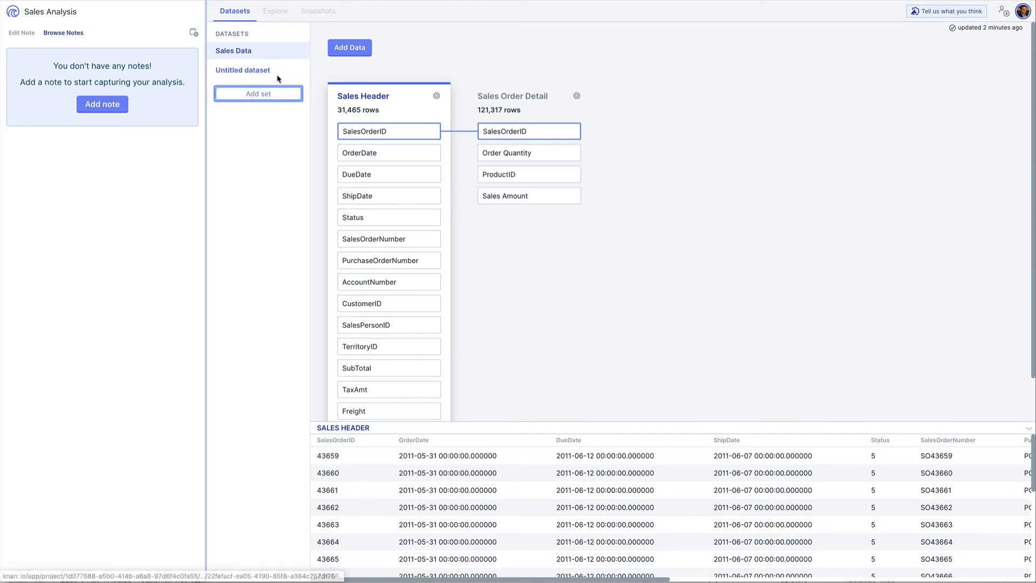
{"action": "left_click", "coordinate": [279, 75]}
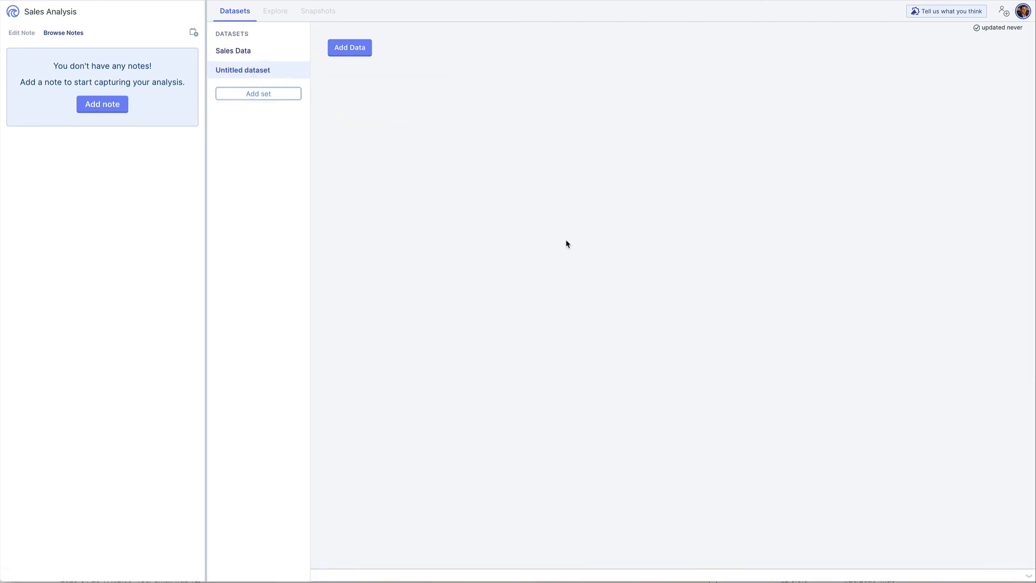
{"action": "left_click", "coordinate": [341, 49]}
{"action": "left_click", "coordinate": [228, 18]}
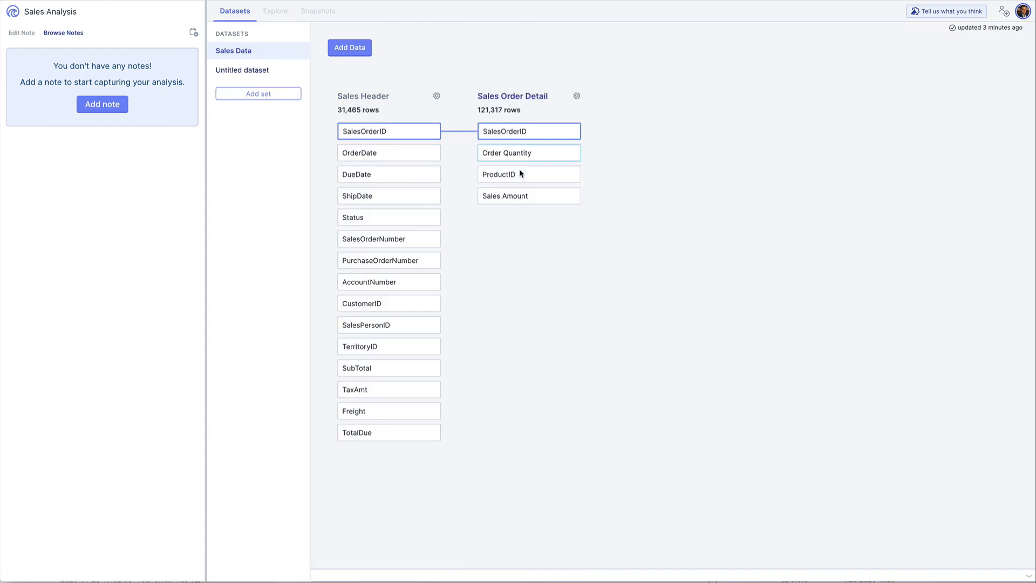